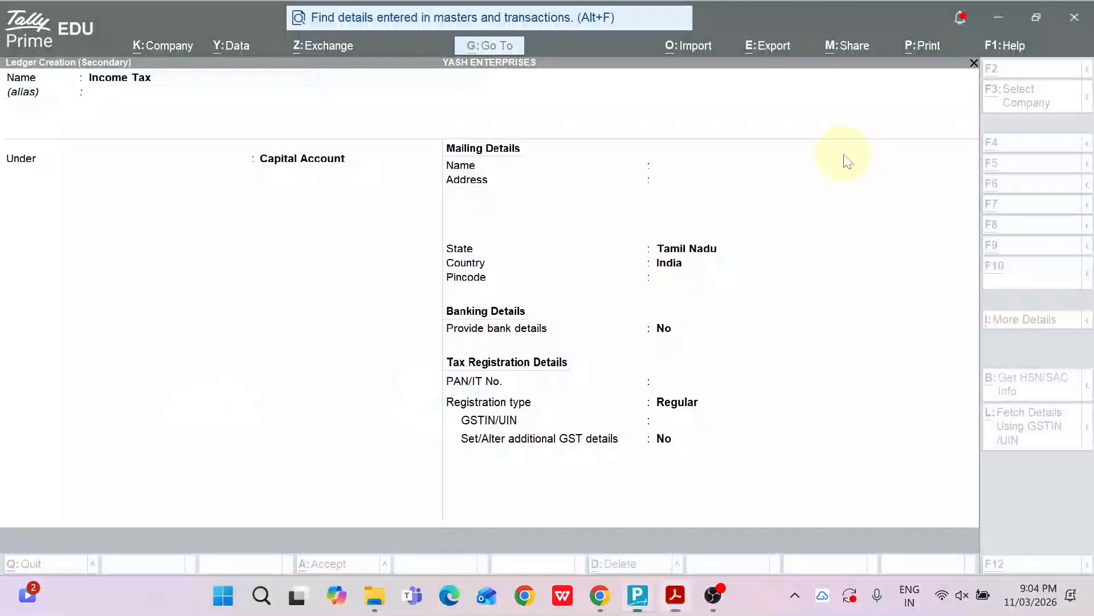
- Name the new ledger "Income Tax Expenses" and place it under the Indirect Expenses group
type("Ex")
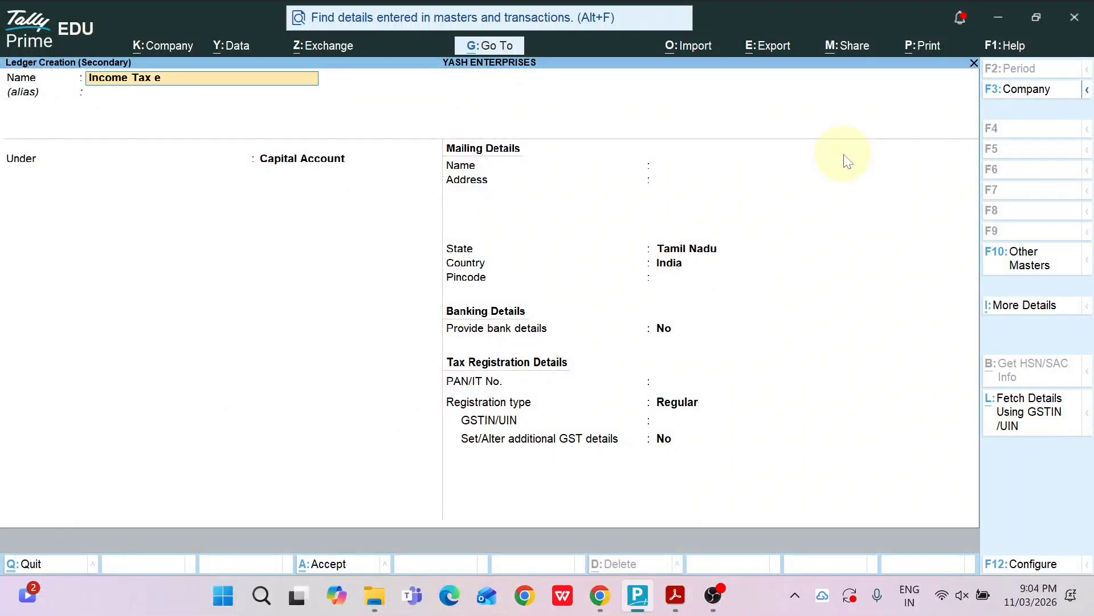
type("penses")
key("Return")
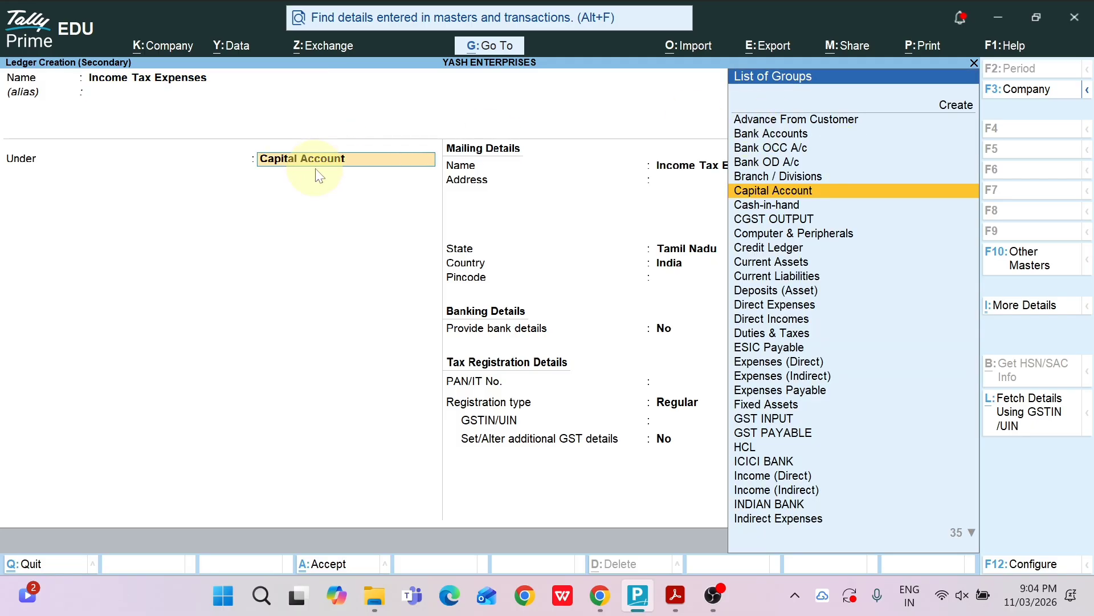
type("Indir")
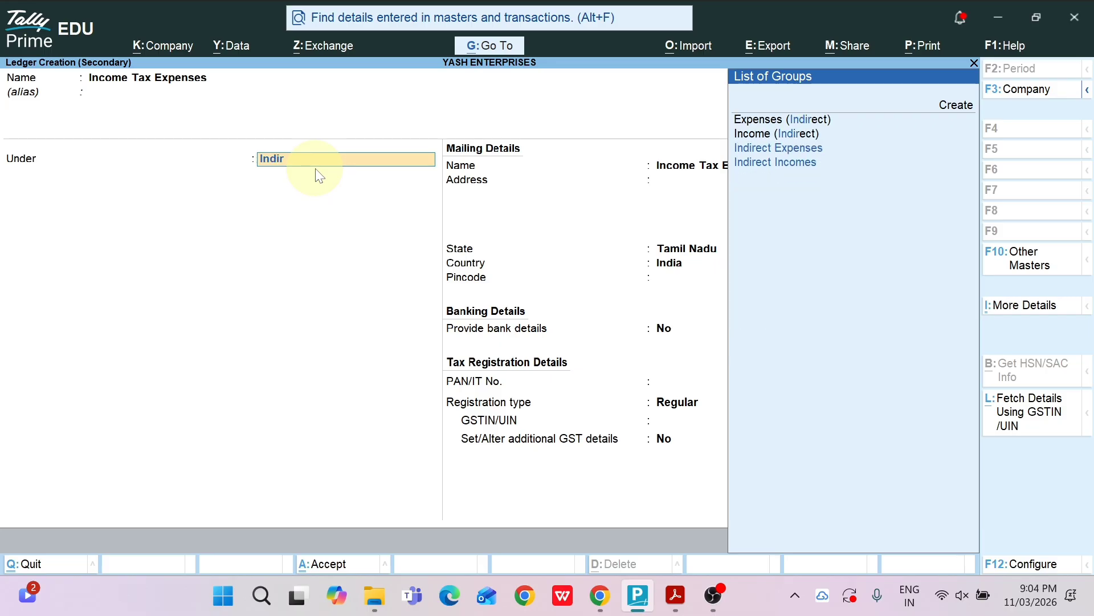
key("Down")
key("Up")
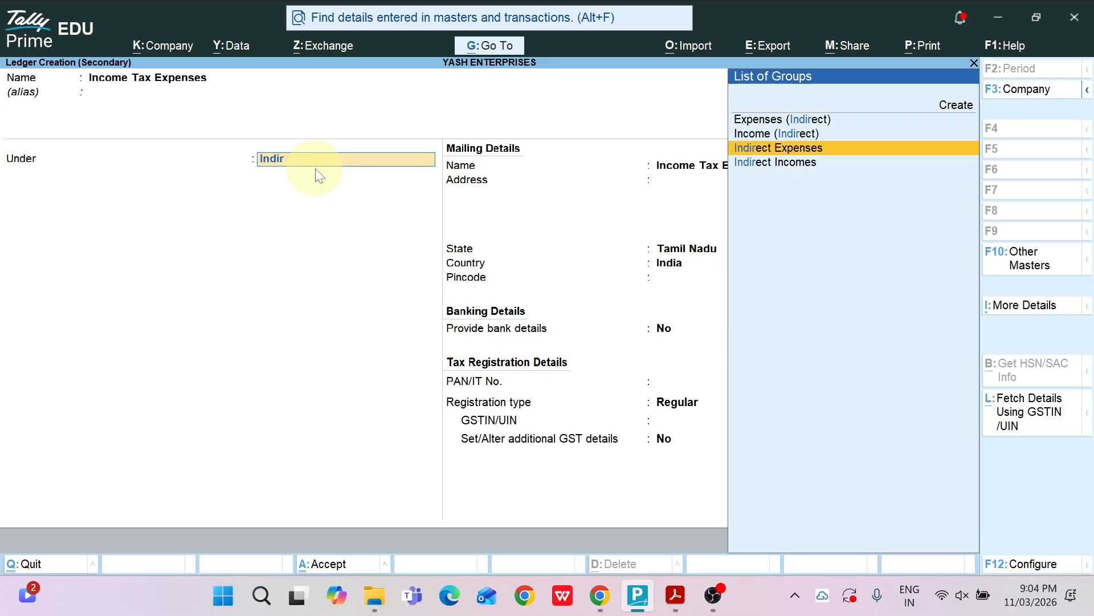
key("Return")
key("Return")
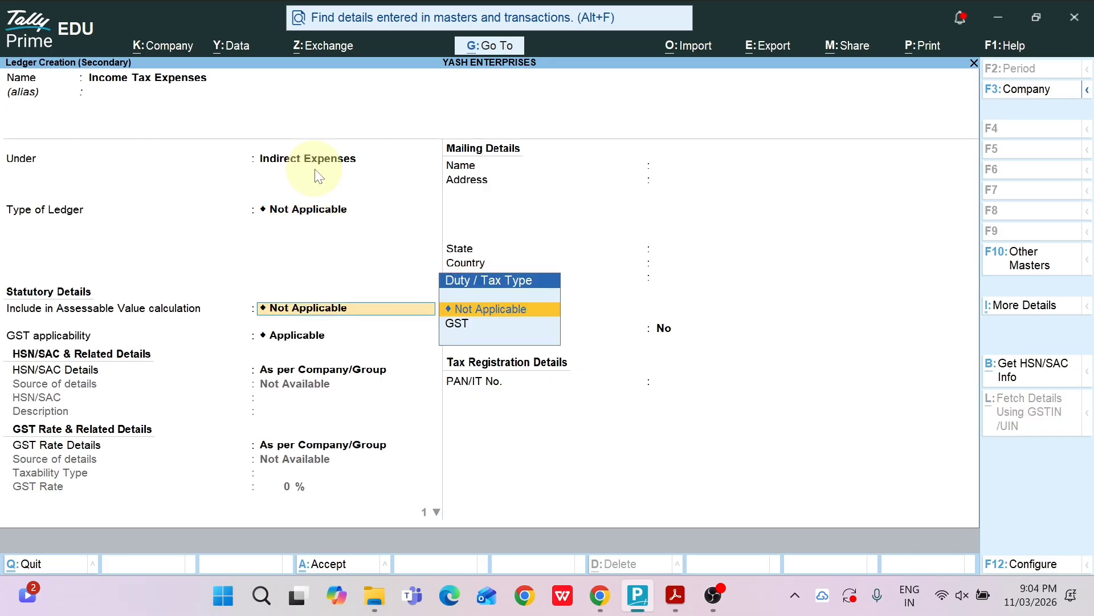
- Keep the default statutory, GST and bank settings of the Income Tax Expenses ledger and save it
key("Return")
key("Return")
key("Return")
key("Return")
key("Return")
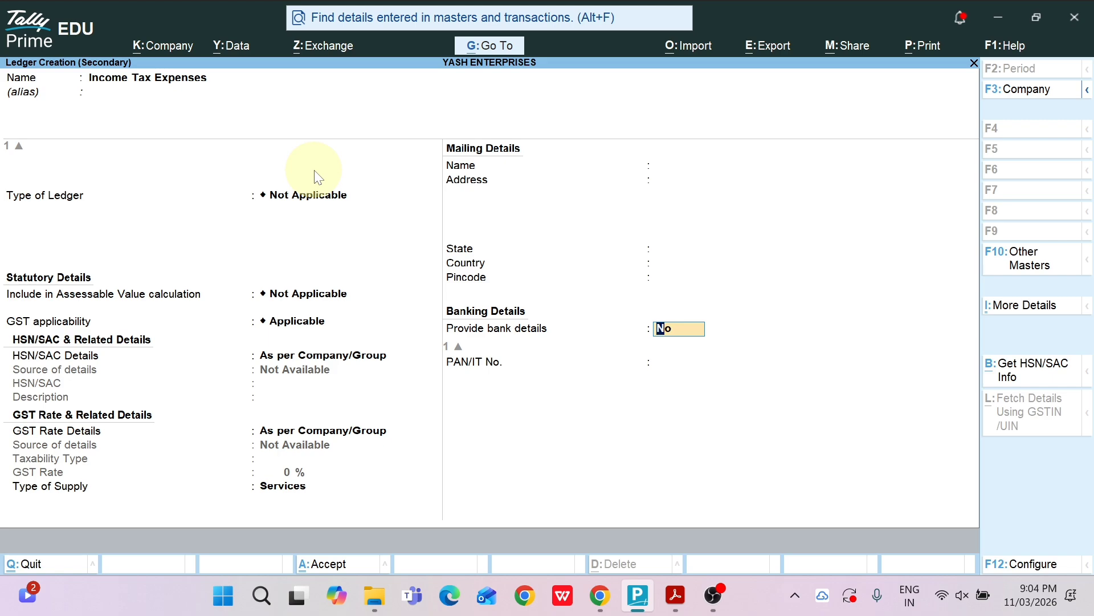
key("Return")
key("Return")
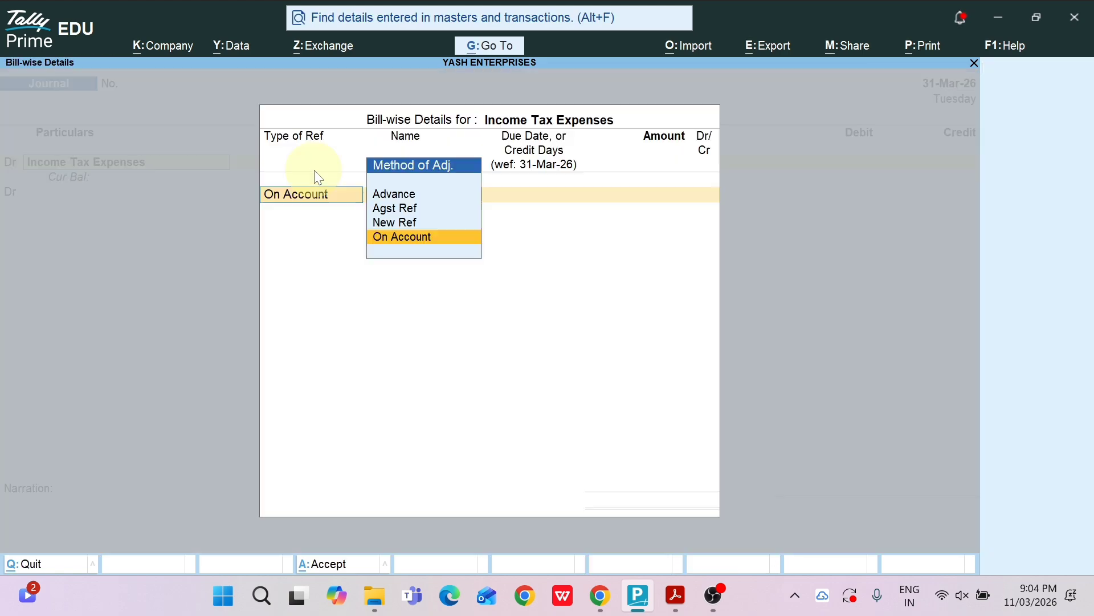
- Debit Income Tax Expenses with 50,000.00 as an On Account reference and finish its bill-wise details
key("Return")
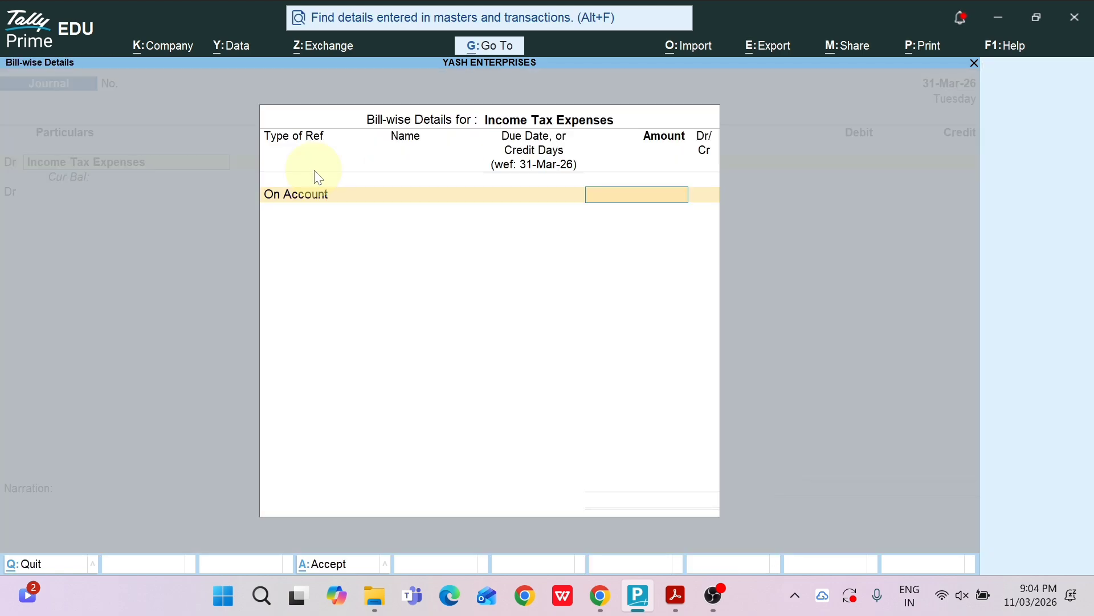
type("500000.00")
key("Return")
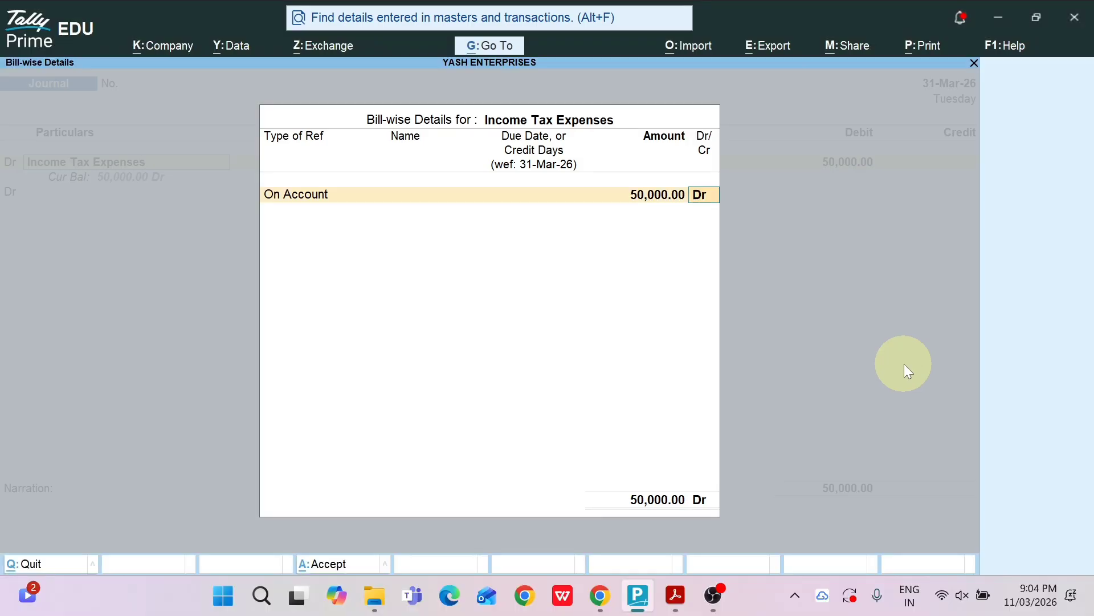
key("Return")
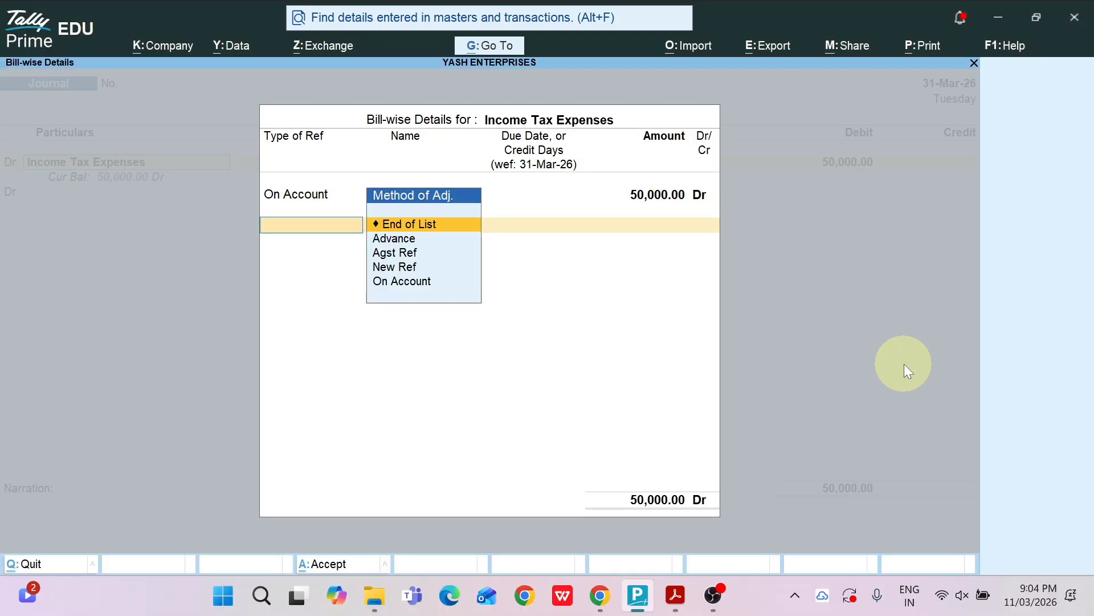
key("Return")
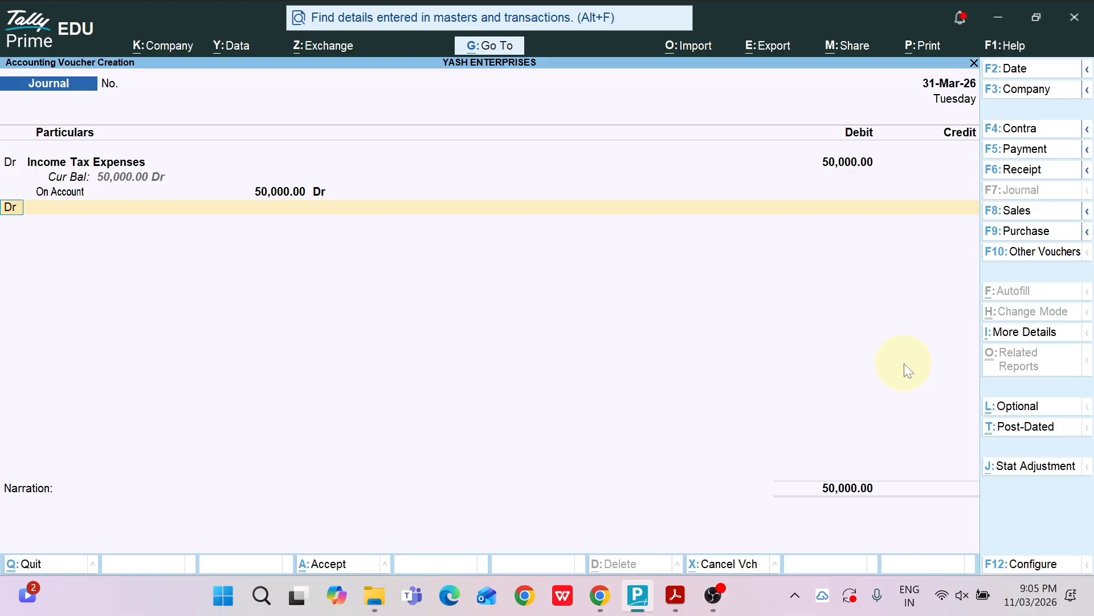
- Start a credit line in the journal and create a ledger for it named "Income Tax Provison" under Current Liabilities
key("c")
key("Return")
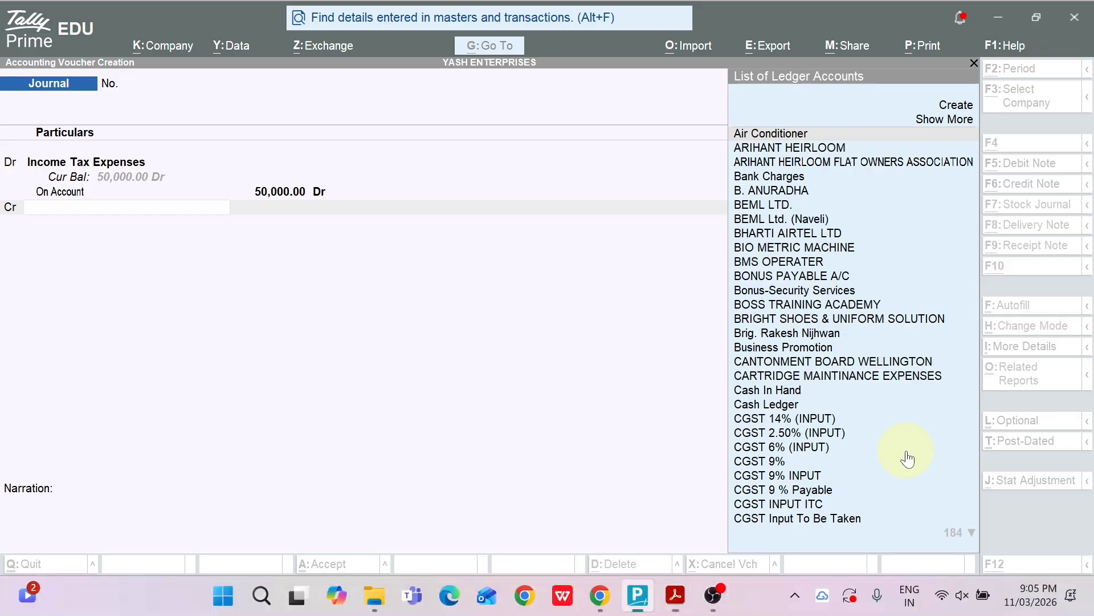
key("Return")
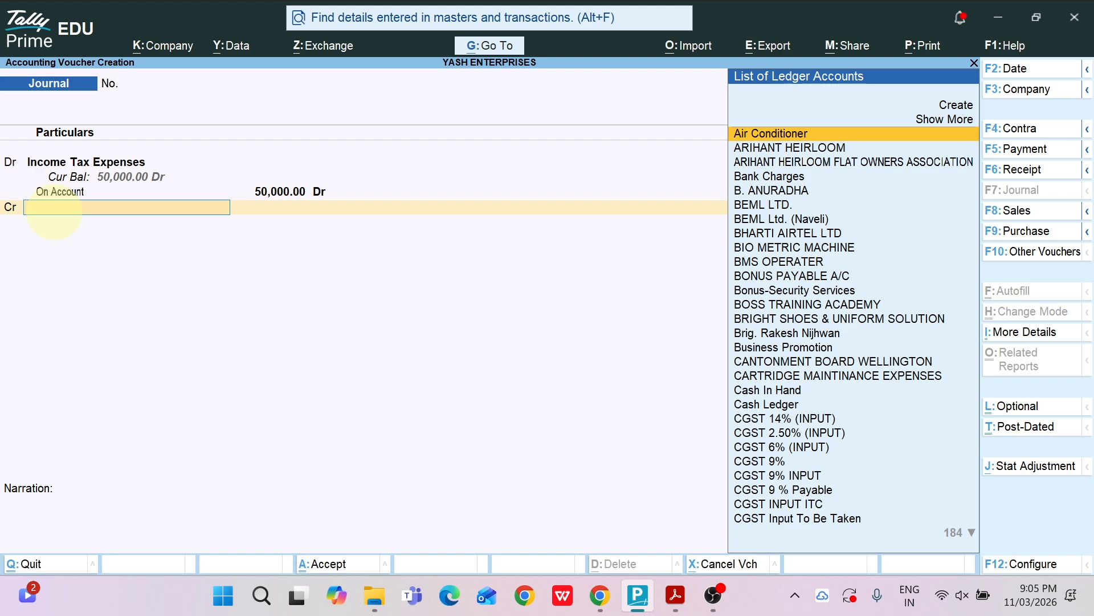
key("alt+c")
type("I")
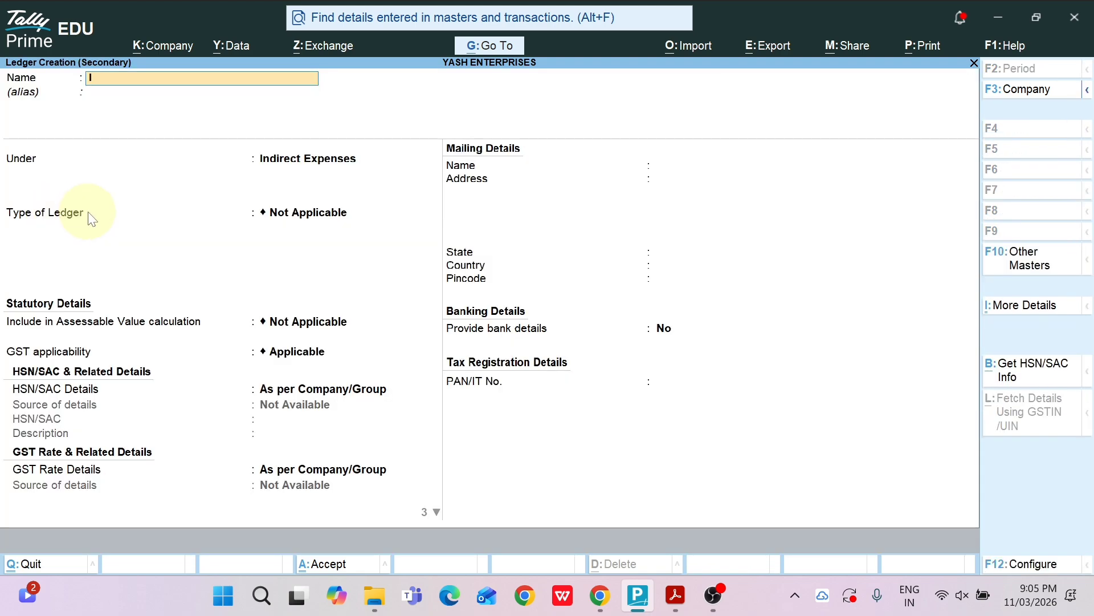
type("ncome tax Provison")
key("Return")
key("Return")
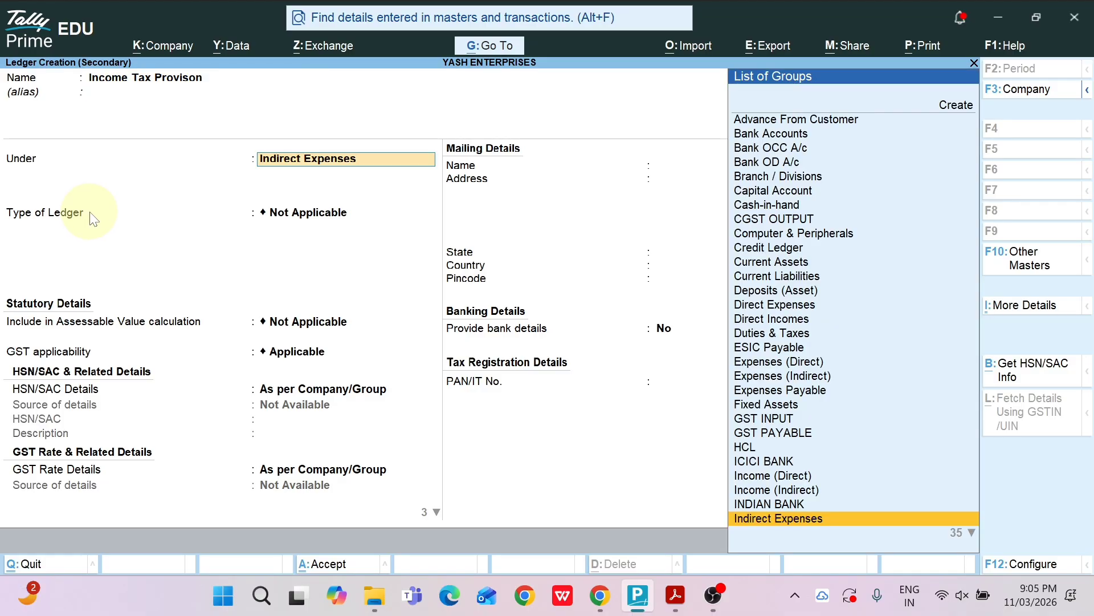
type("Current")
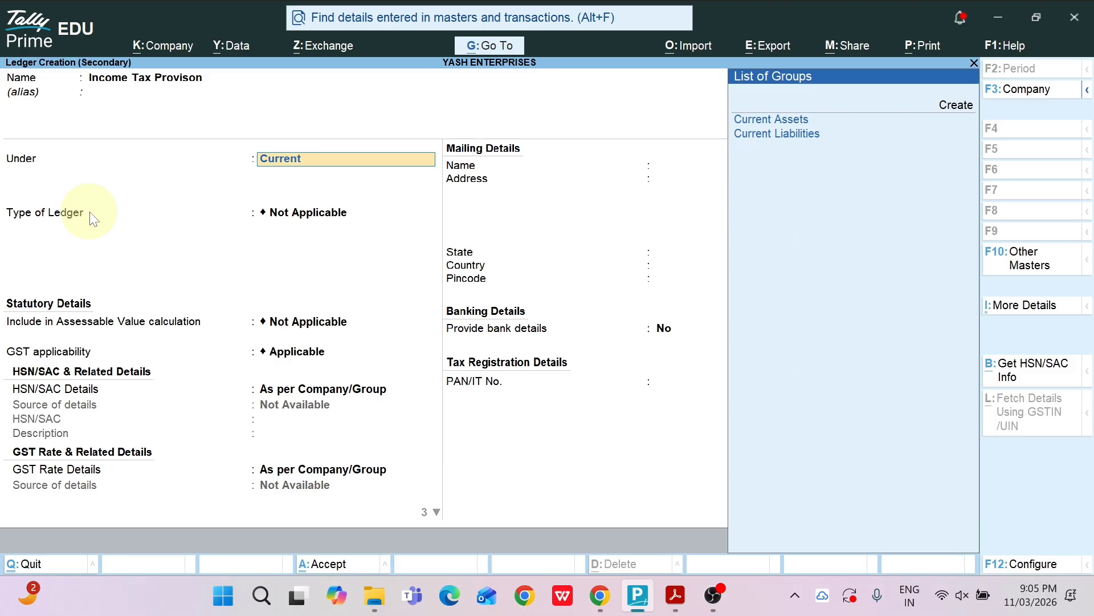
key("Down")
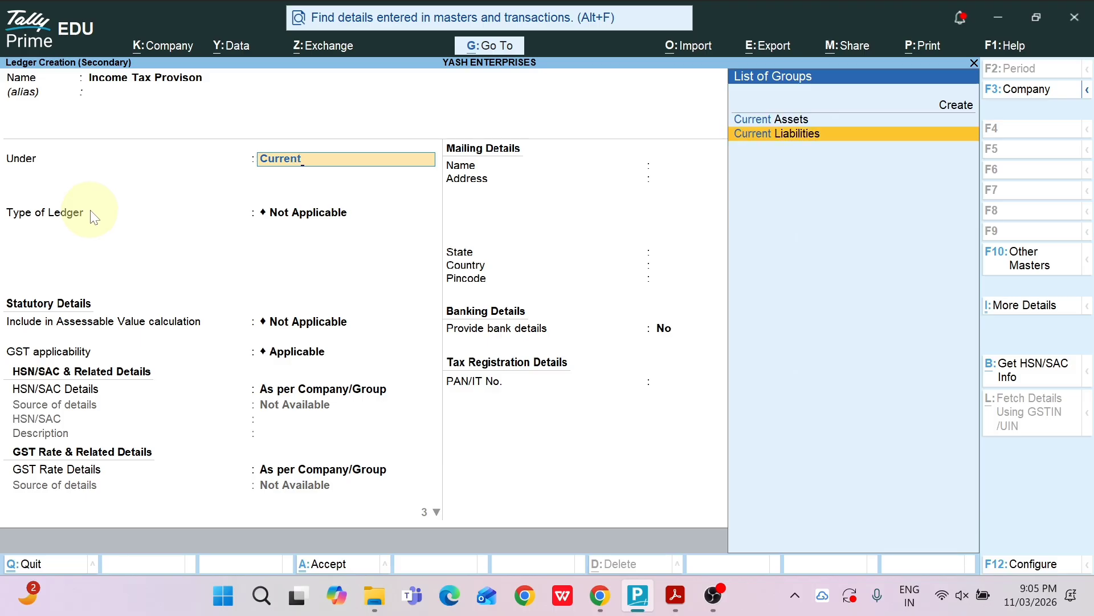
key("Return")
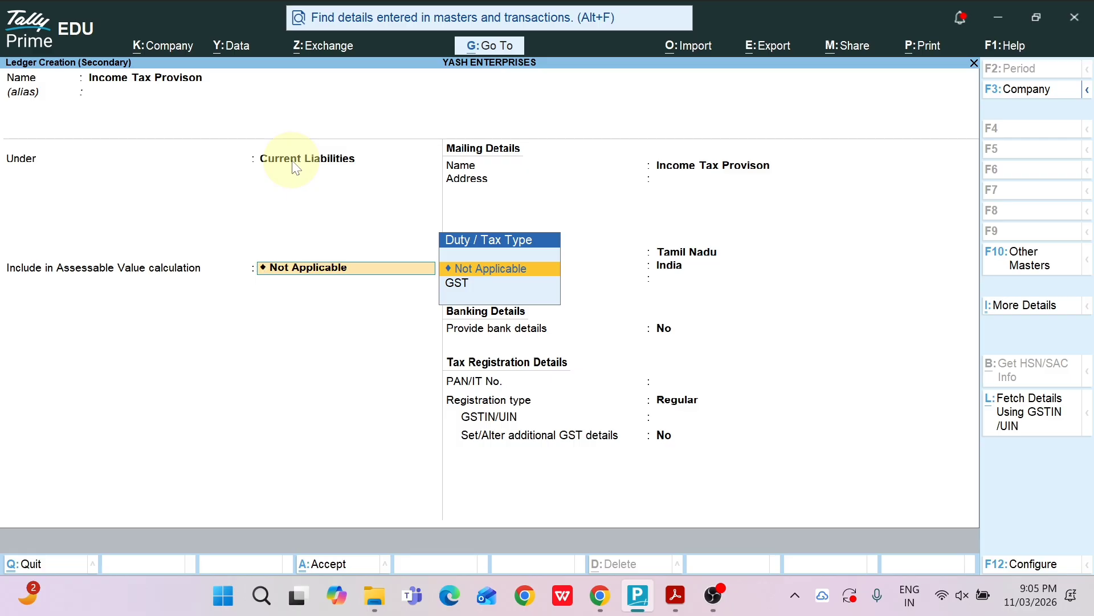
- Accept the default assessable value, mailing, bank and tax registration details of the Income Tax Provison ledger and save it
key("Return")
key("Return")
key("Return")
key("Return")
key("Return")
key("Return")
key("Return")
key("Return")
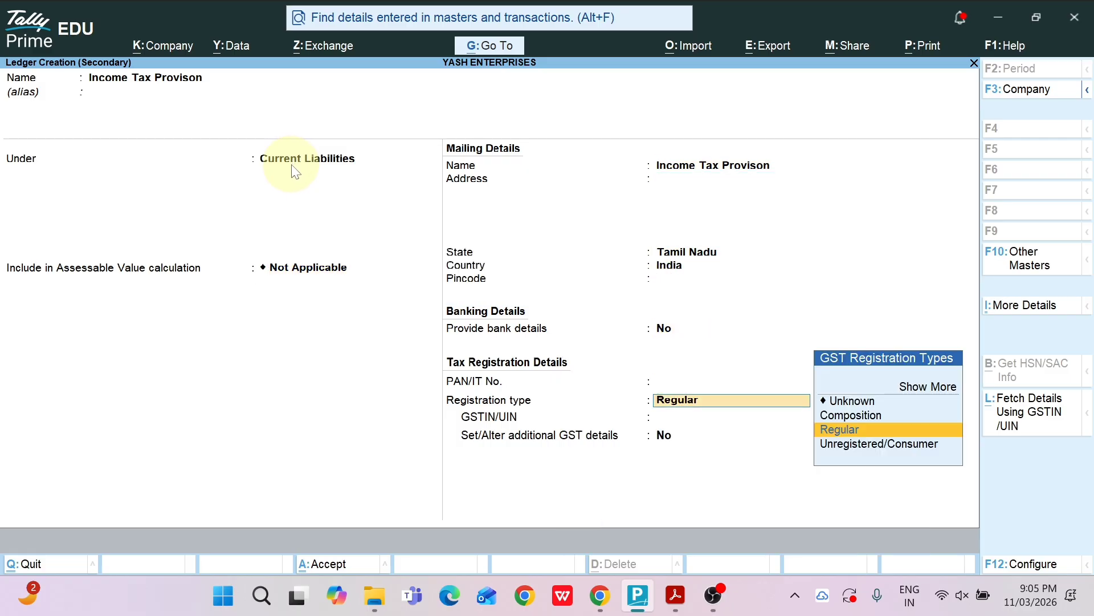
key("Return")
key("Return")
key("Return")
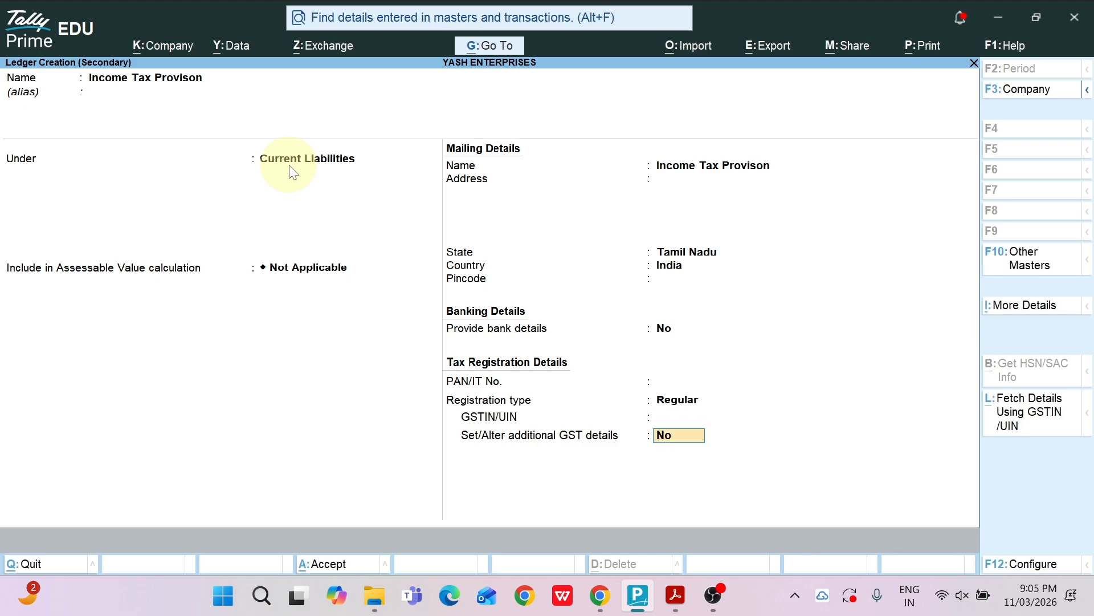
key("Return")
key("Return")
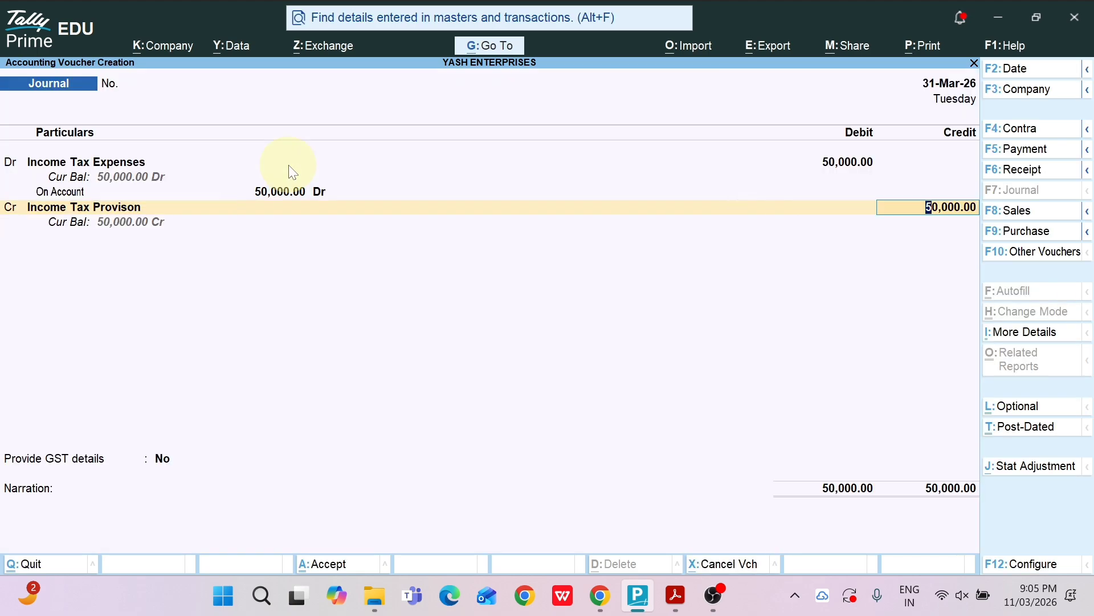
- Credit Income Tax Provison with 50,000.00, decline GST details, save the journal voucher and leave voucher entry
key("Return")
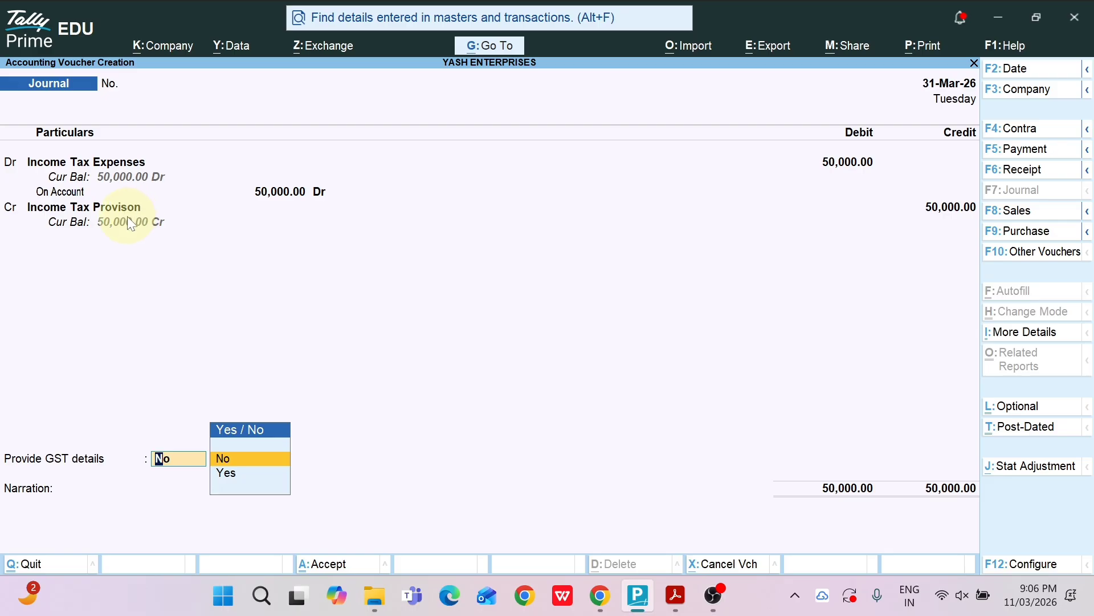
key("Return")
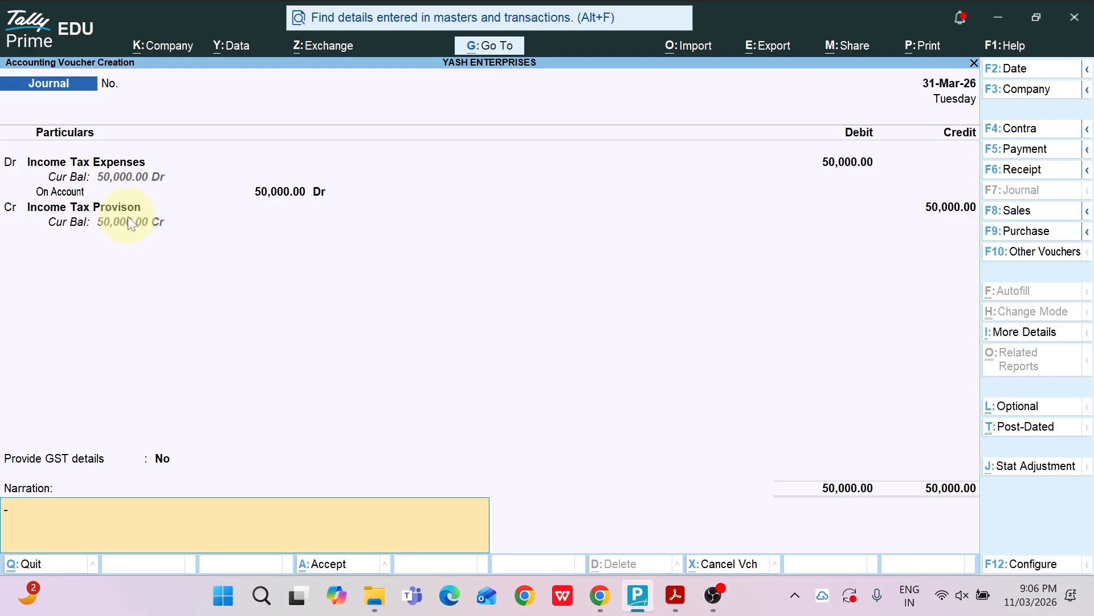
key("Return")
key("Return")
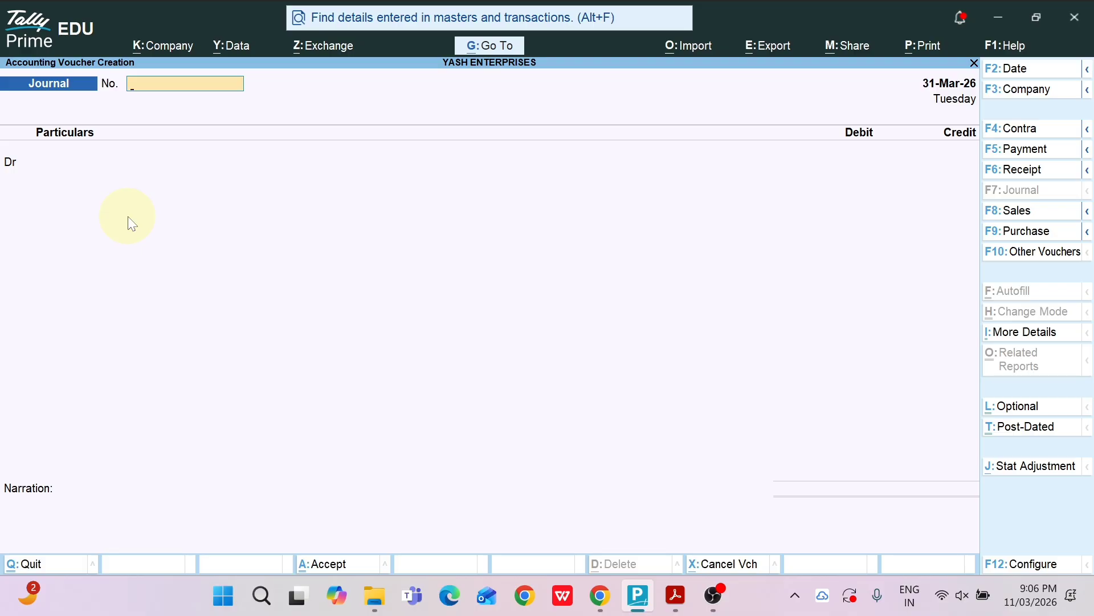
key("Escape")
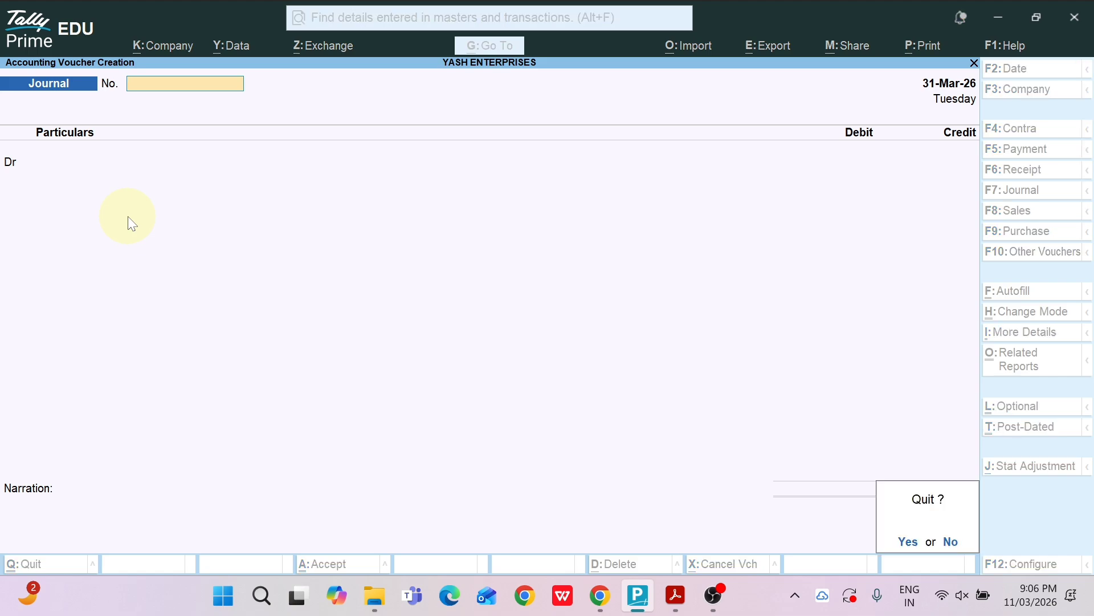
key("y")
- Show the Profit & Loss account in detailed form and examine the Income Tax Expenses line under Indirect Expenses
key("p")
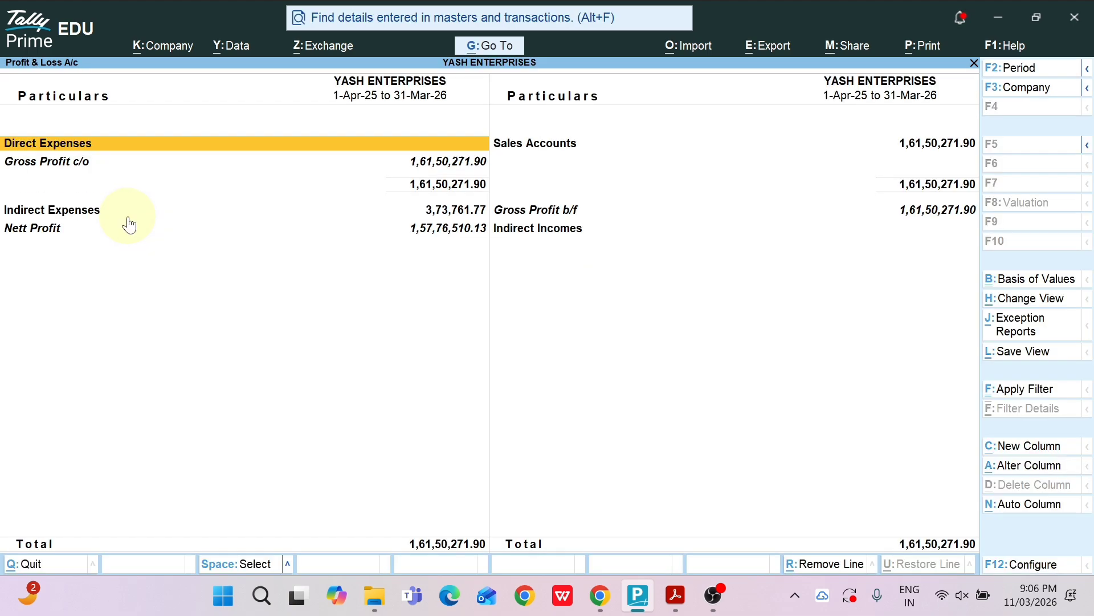
key("alt+F5")
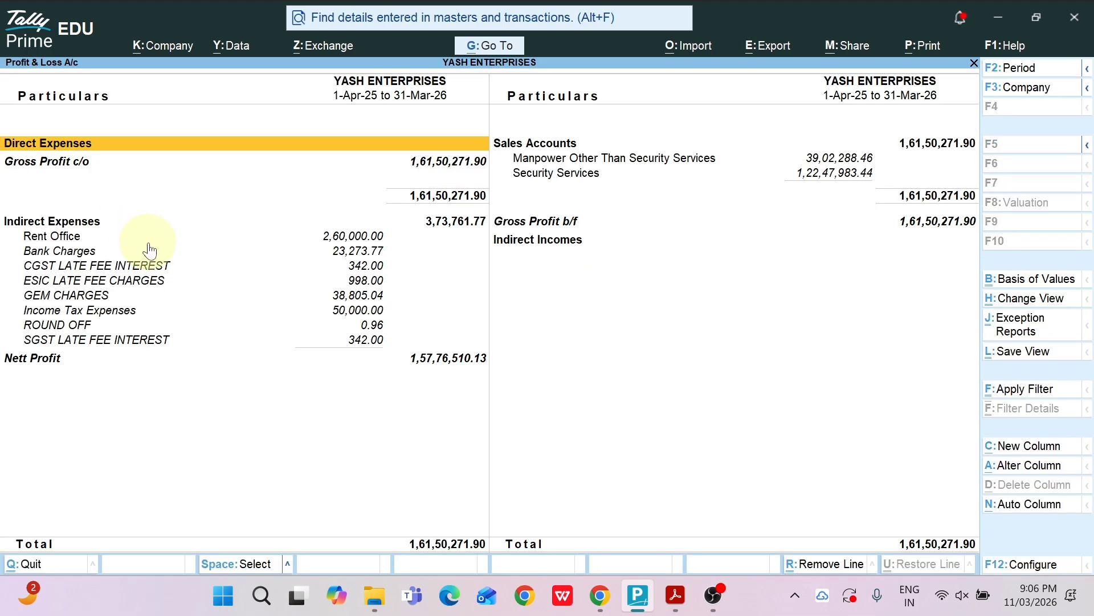
left_click(126, 311)
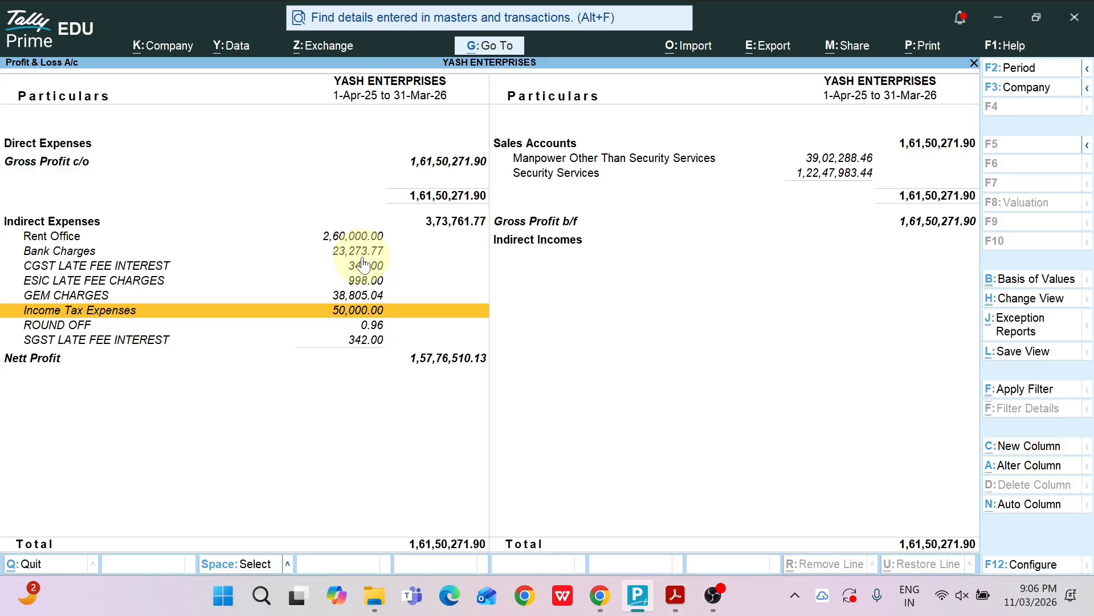
- Check the Income Tax Provison line under Current Liabilities in the Balance Sheet, and return to the Gateway of Tally
key("Escape")
key("Up")
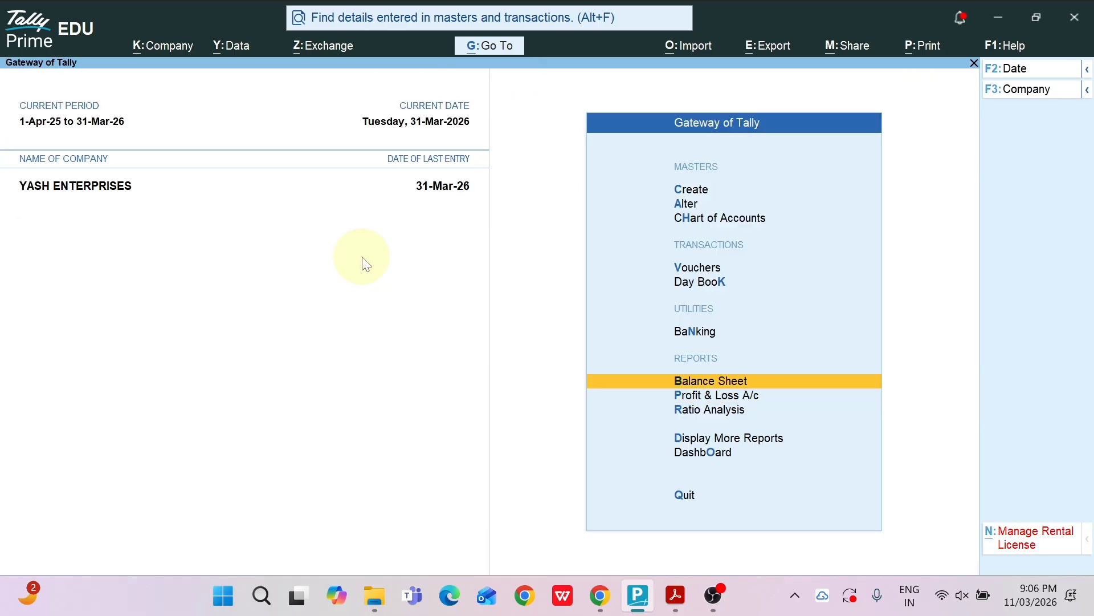
left_click(705, 386)
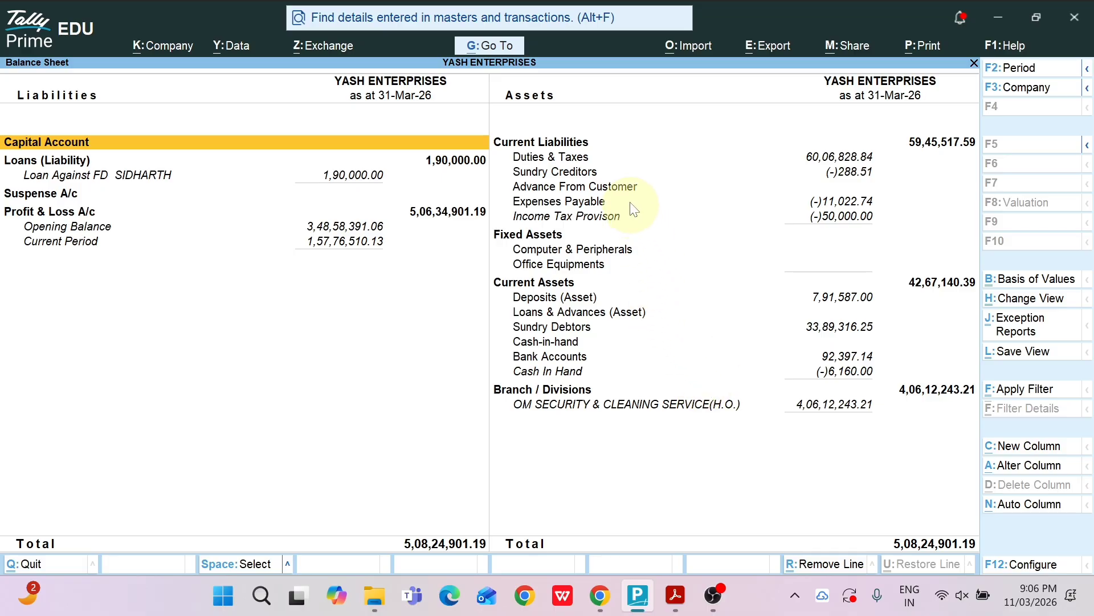
left_click(597, 218)
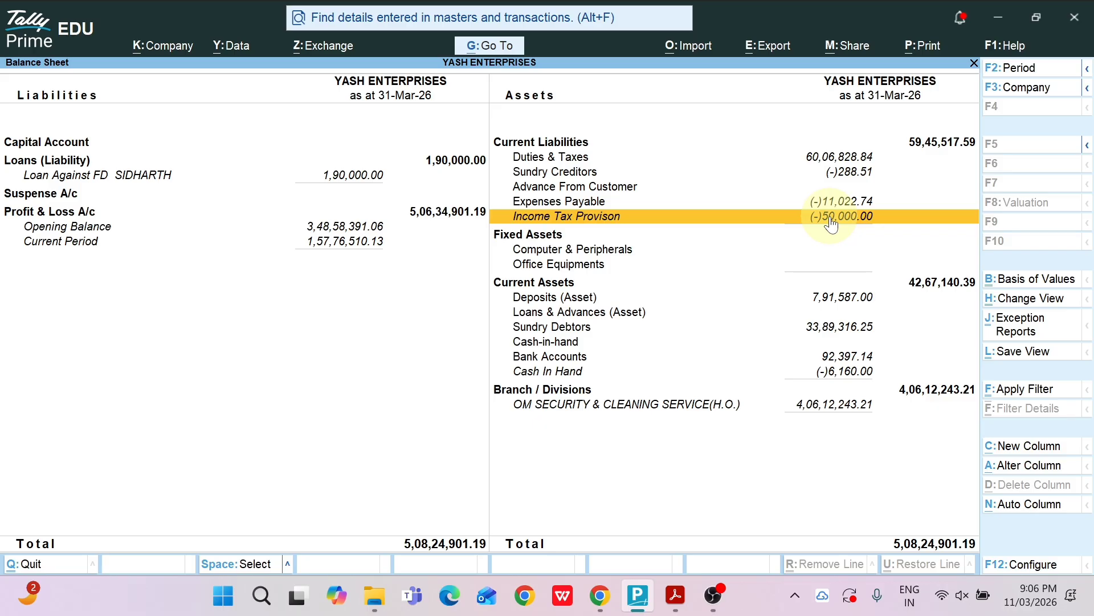
left_click(763, 161)
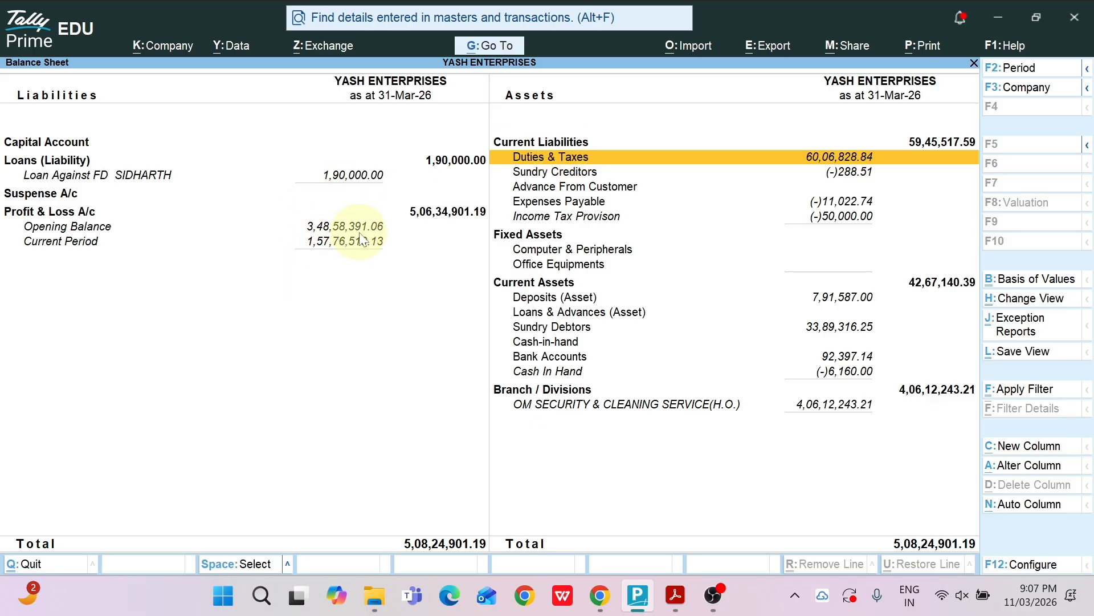
key("Escape")
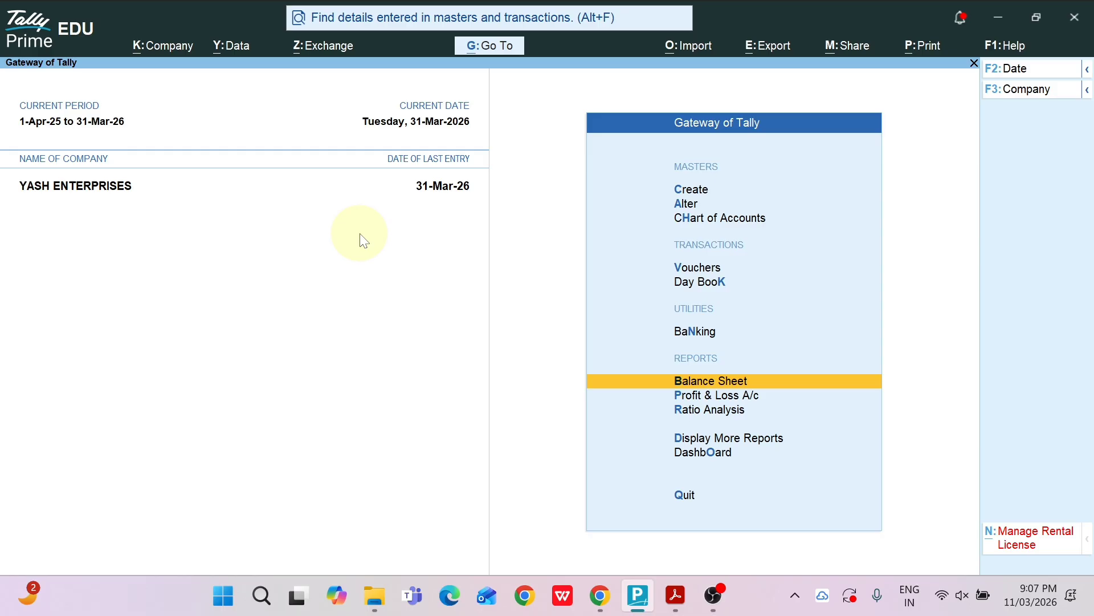
- Switch to the TAXATION EXPERT presentation in Adobe Acrobat and show the slide on the tax payment entry
key("alt+Tab")
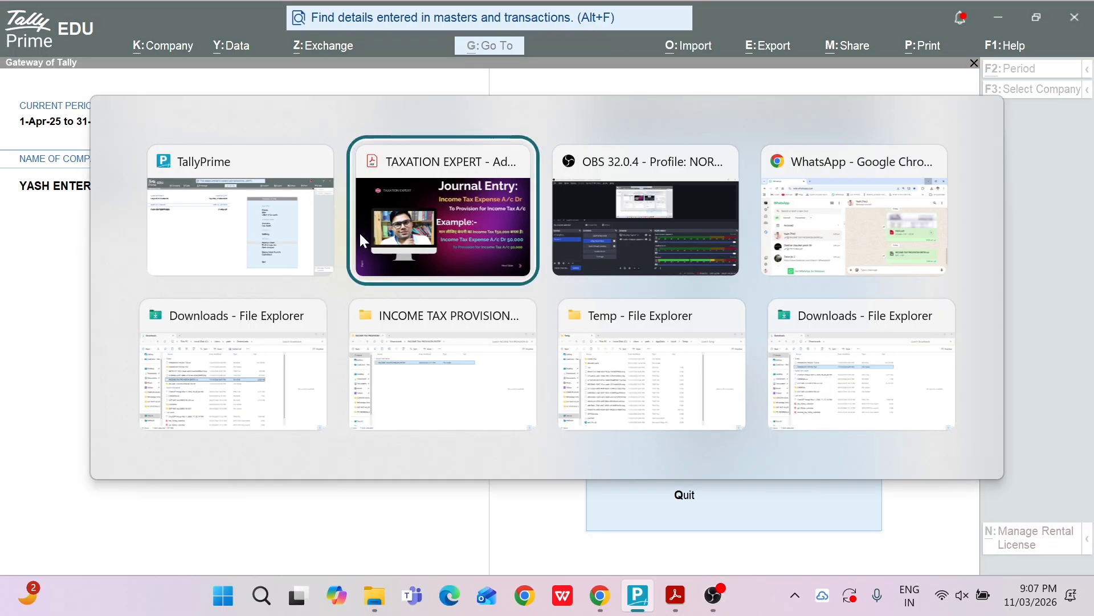
key("Right")
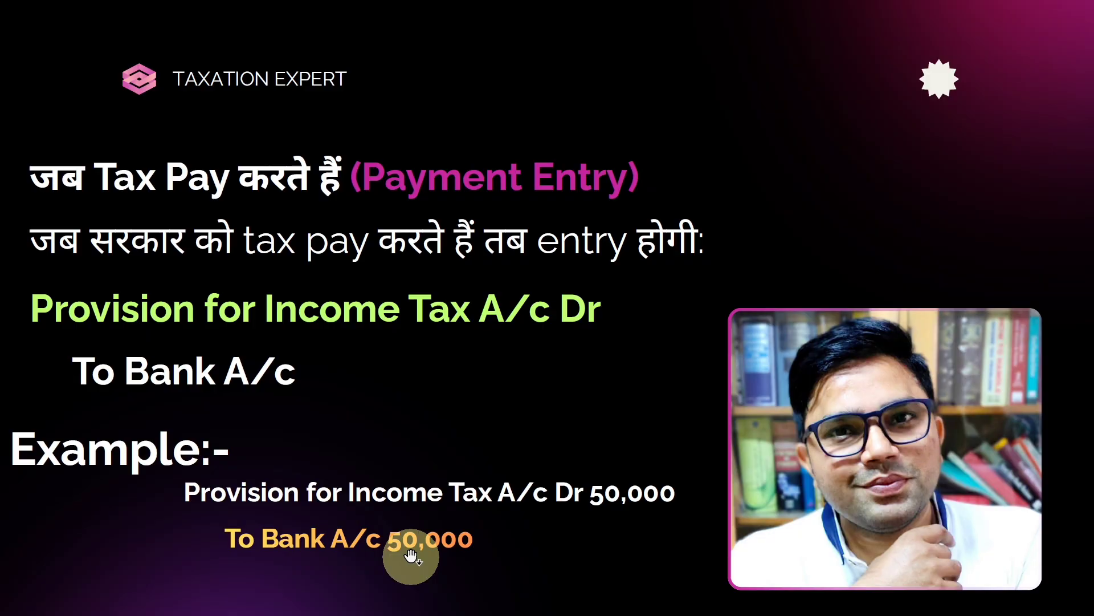
- Switch back to TallyPrime and start a new payment voucher for YASH ENTERPRISES
key("alt+Tab")
key("Up")
key("Up")
key("Up")
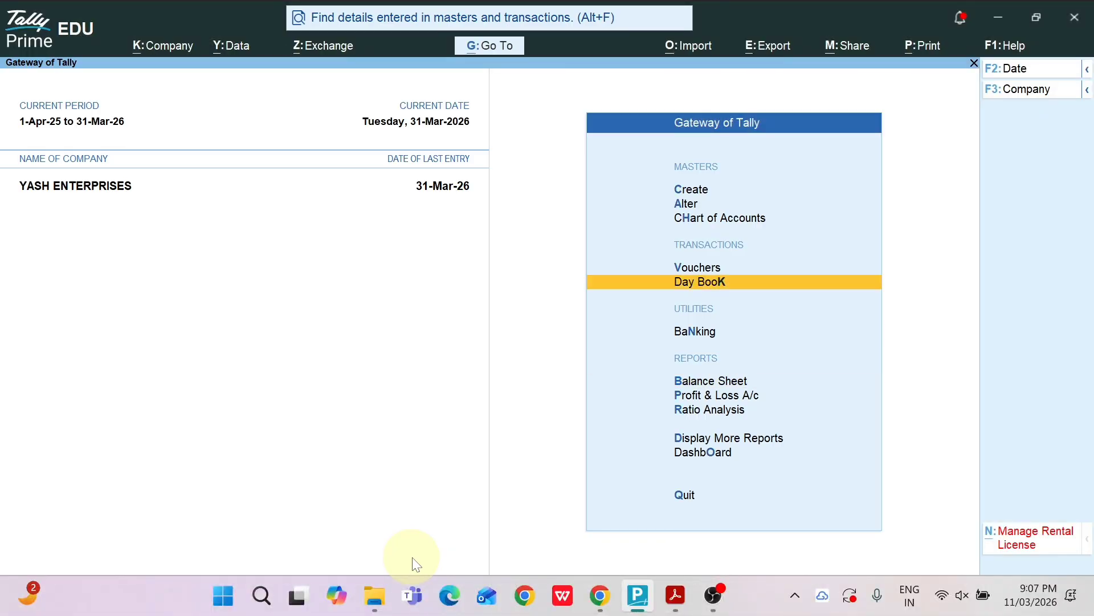
key("Return")
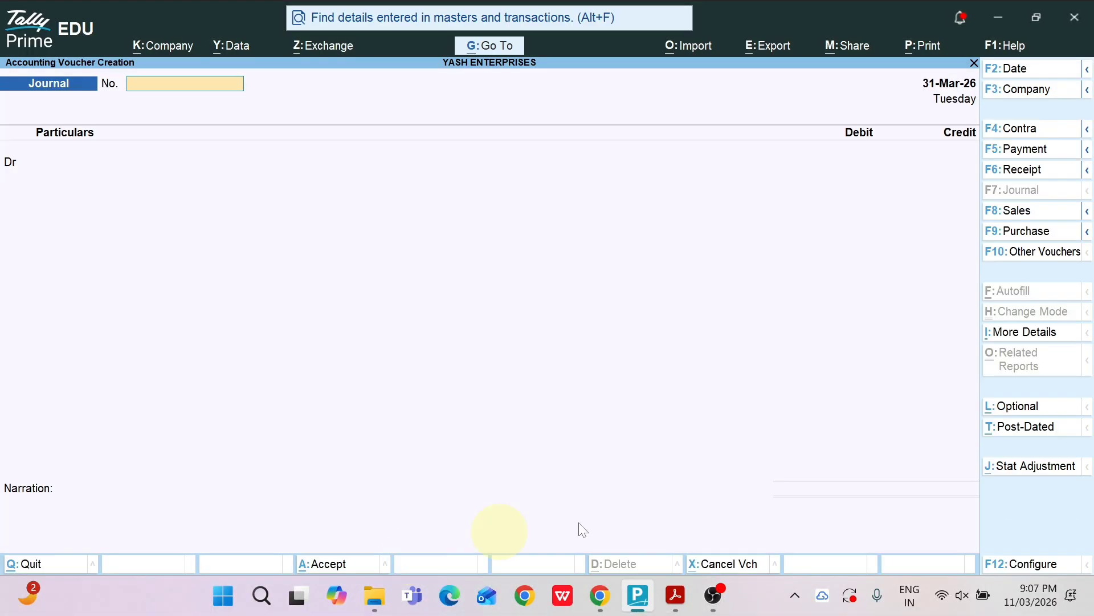
left_click(1026, 149)
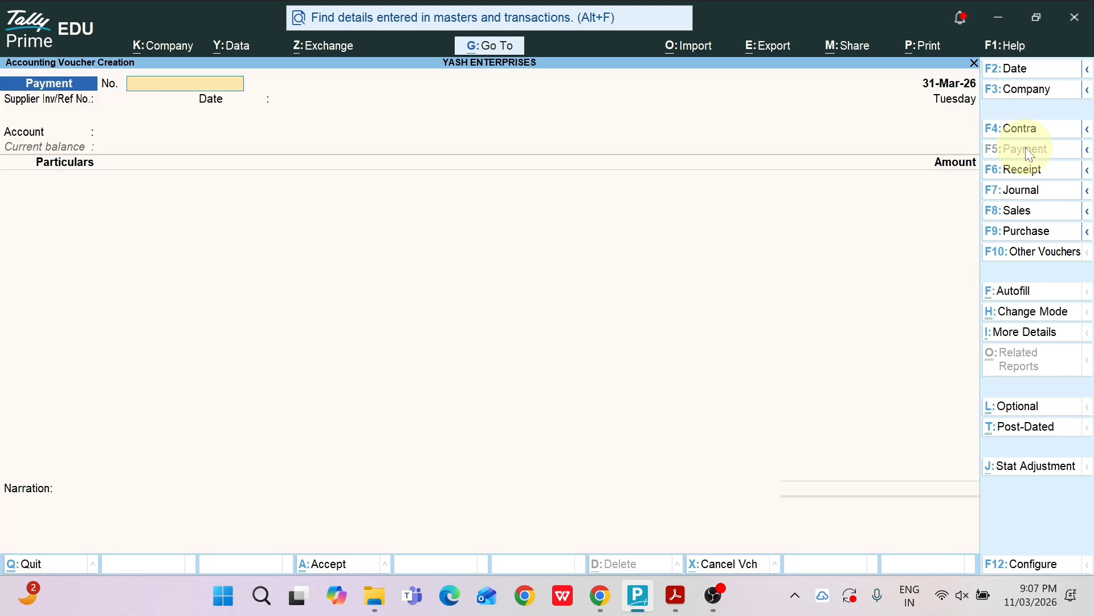
- Leave the voucher number and supplier reference blank, choose PUNJAB & SIND BANK as the paying account, and accept its party details
key("Return")
key("Return")
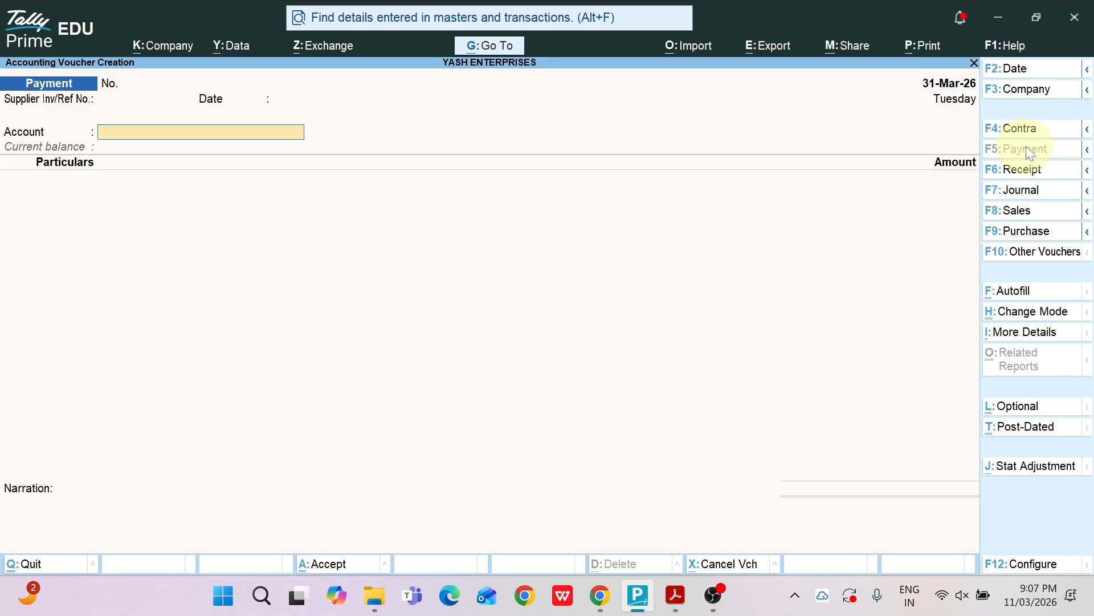
type("ja")
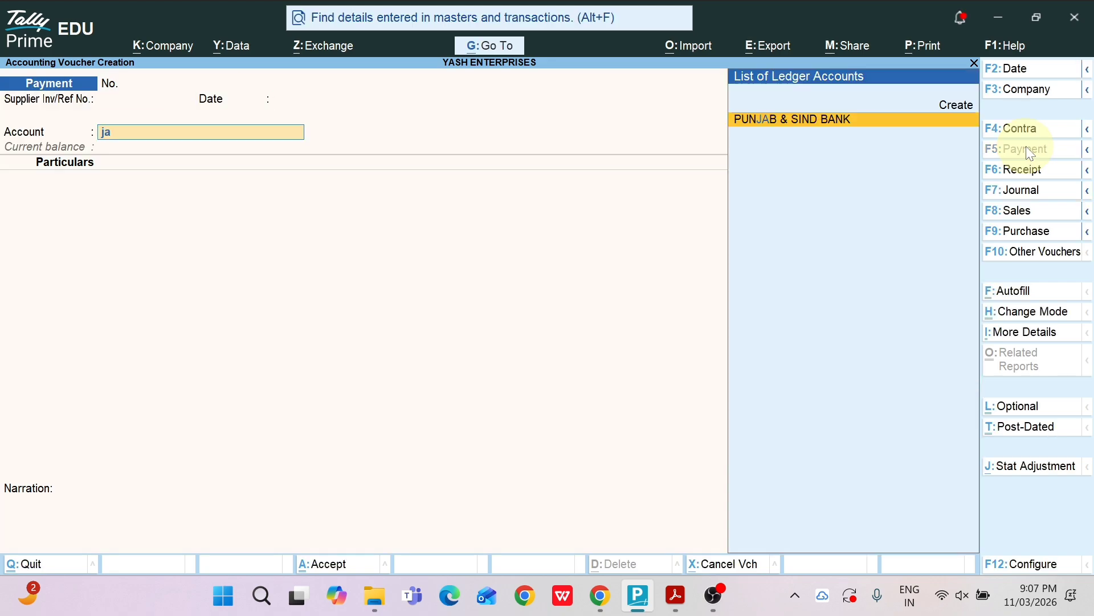
key("Return")
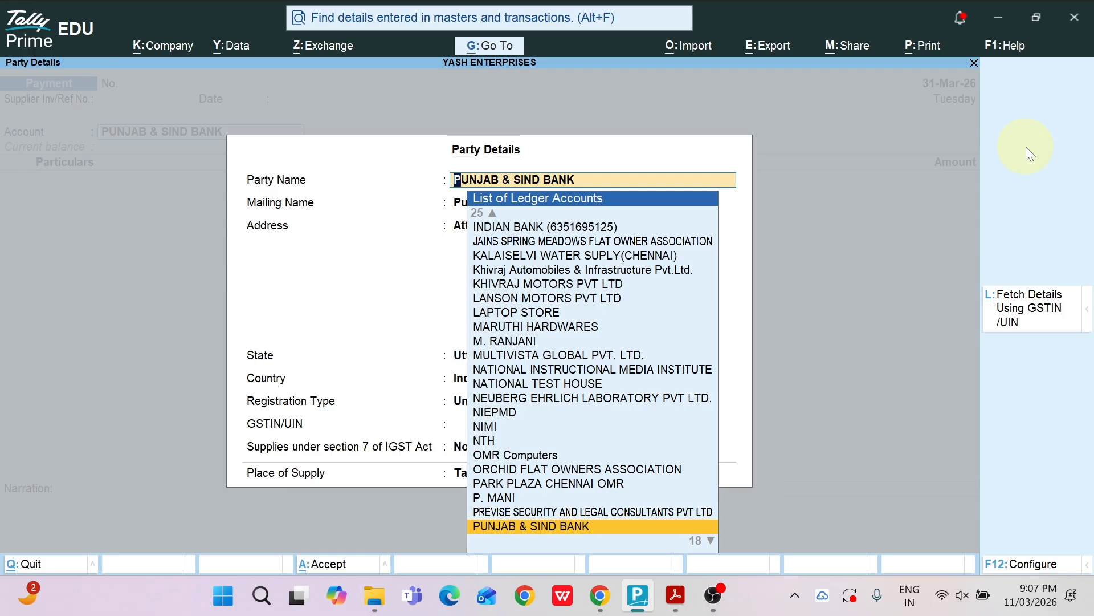
key("ctrl+a")
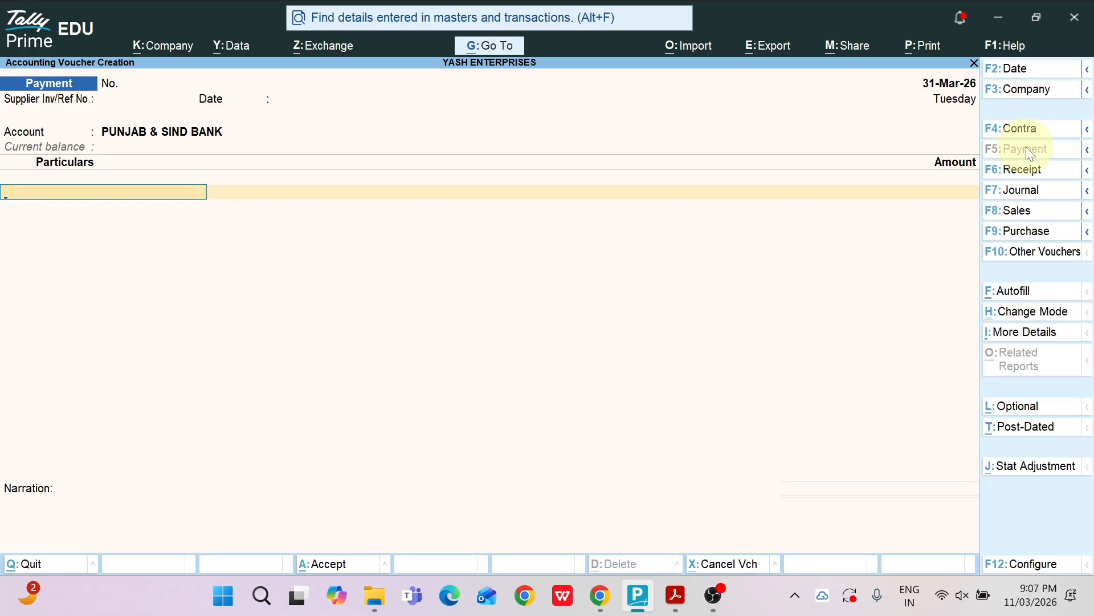
- Add the Income Tax Provison ledger to the payment particulars with an amount of 50,000.00
type("Prov")
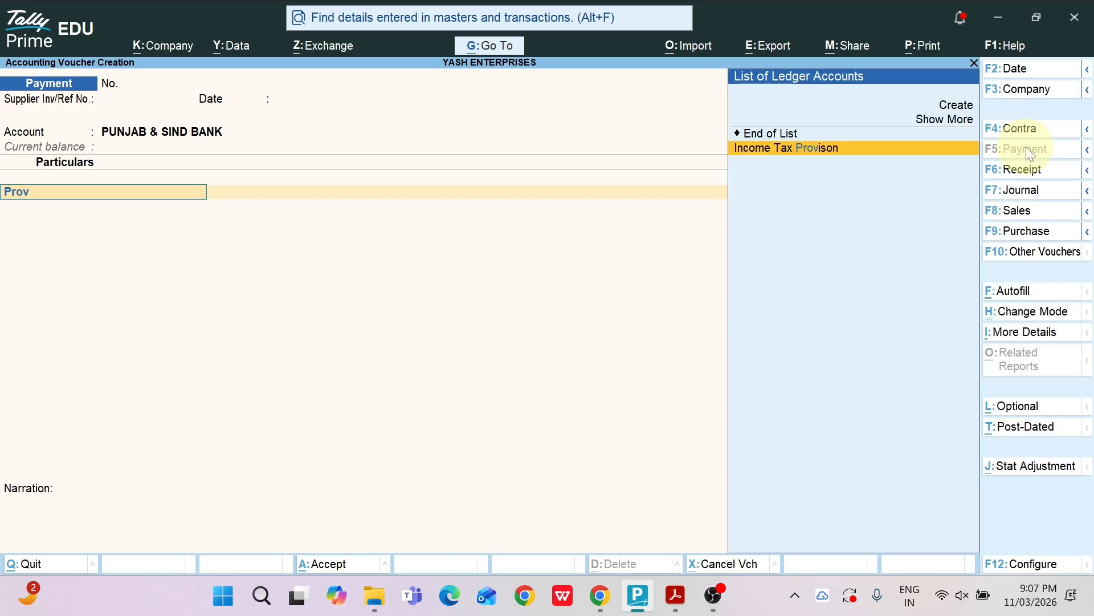
key("Return")
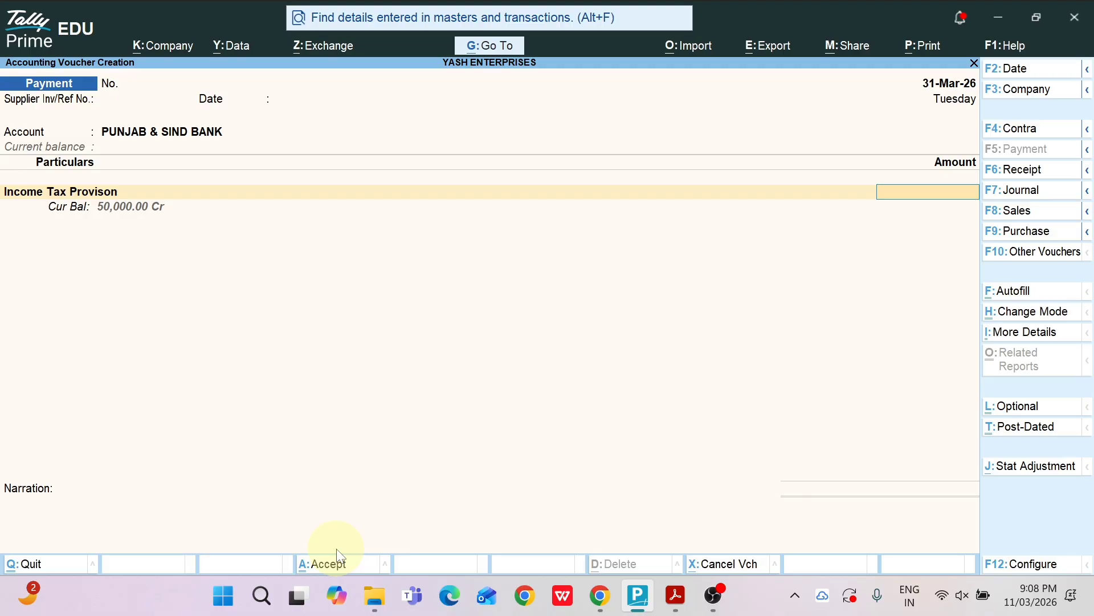
type("50000")
key("Return")
key("Return")
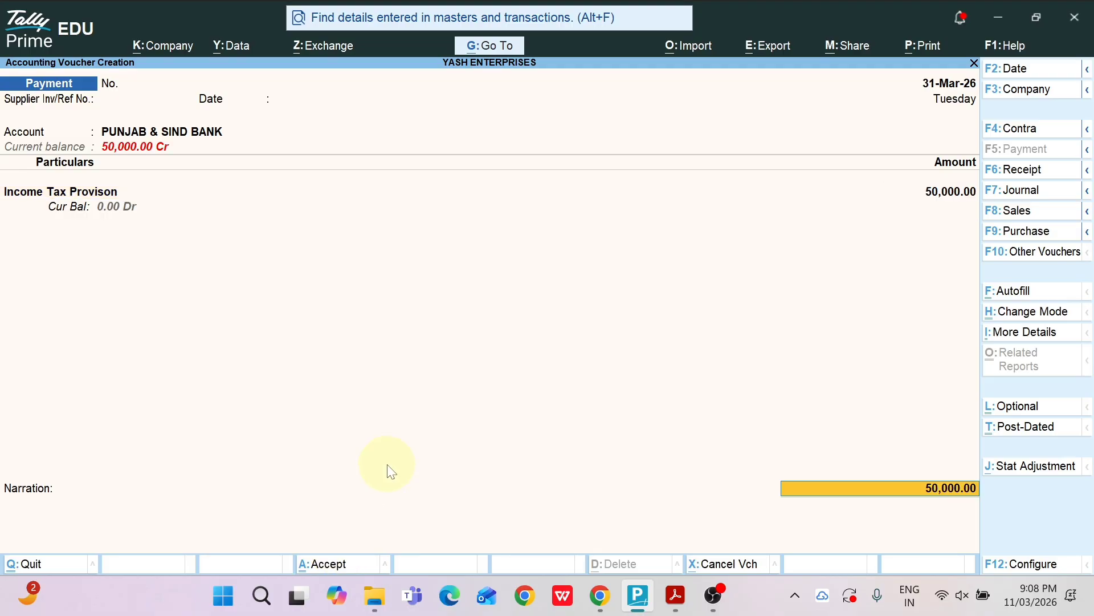
- Leave the narration blank, save the payment voucher and return to the Gateway of Tally
key("Return")
key("Return")
key("Return")
key("Return")
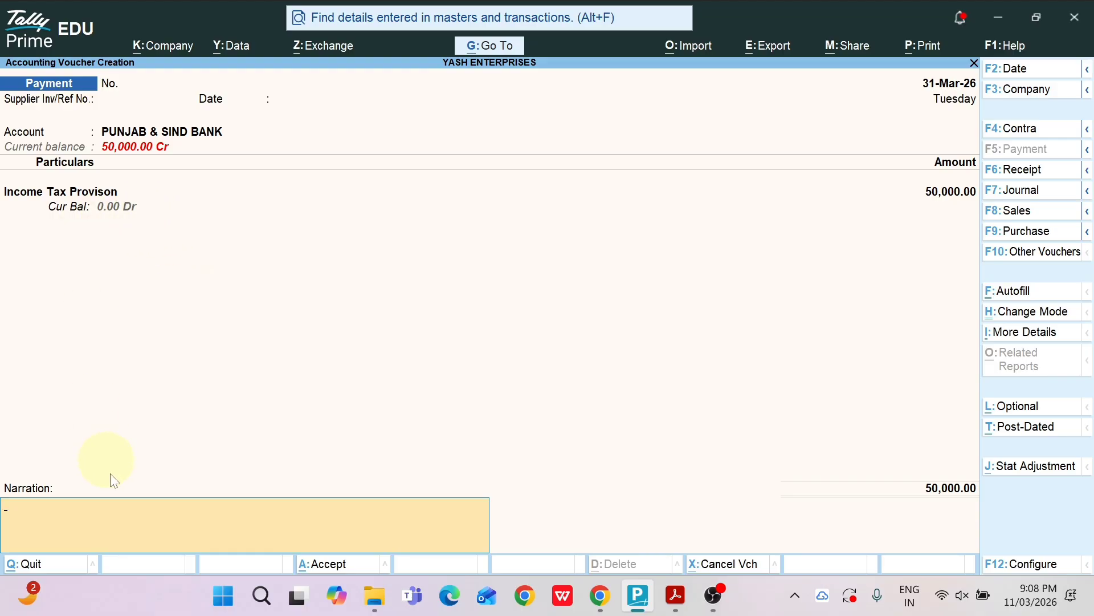
key("Return")
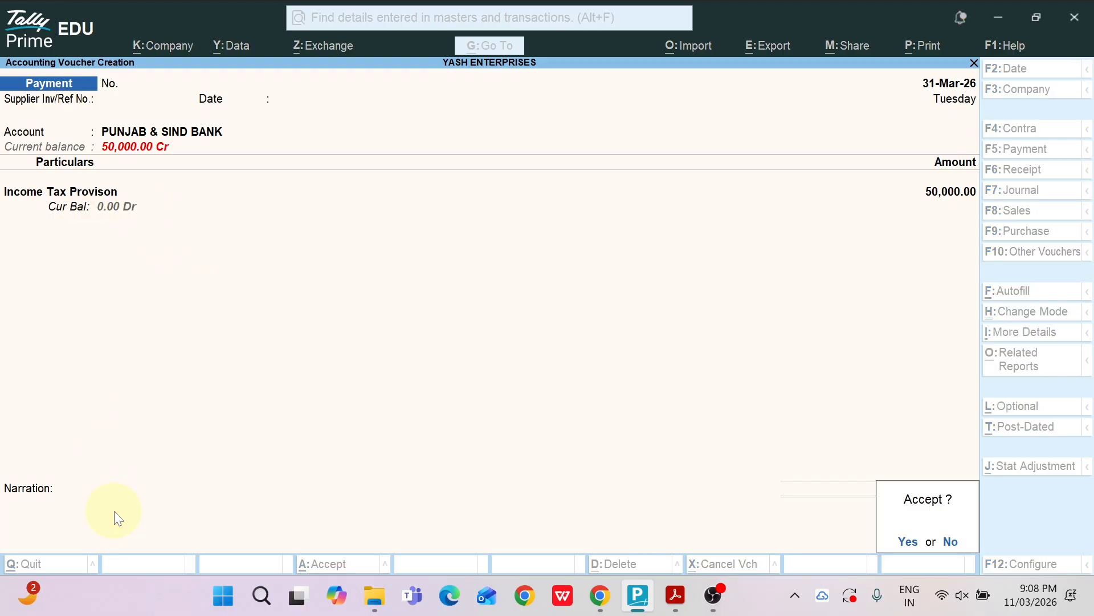
key("Return")
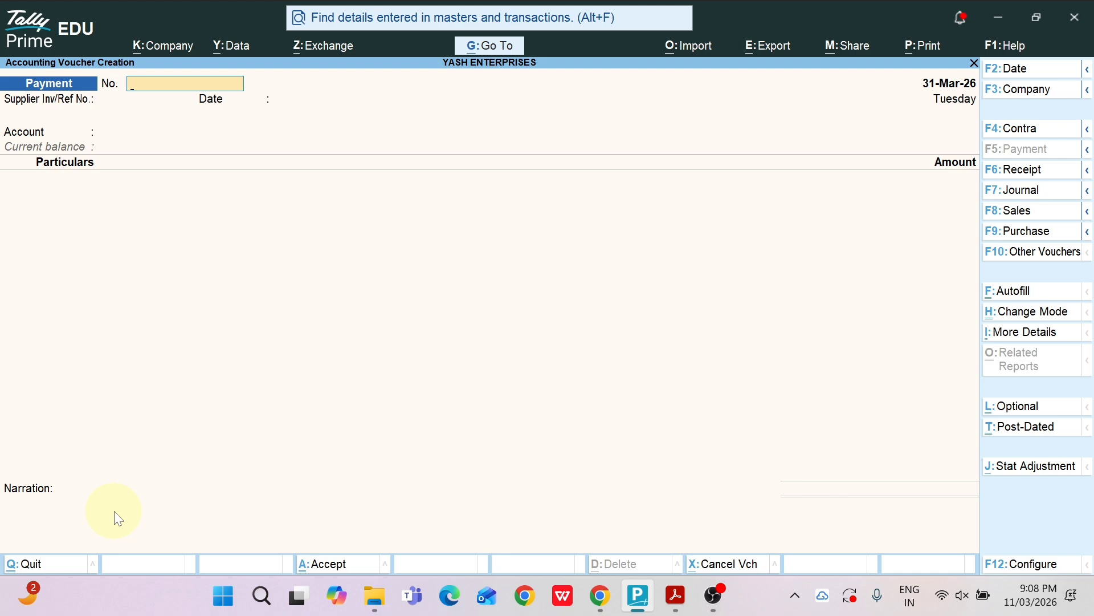
key("Escape")
key("Escape")
key("n")
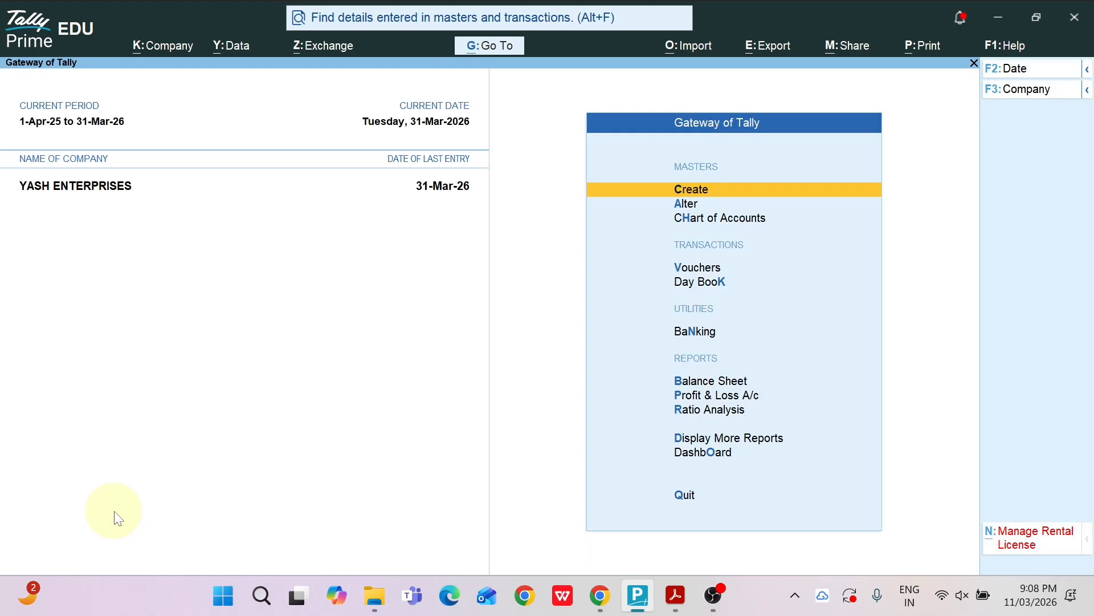
- Examine the Income Tax Expenses line under Indirect Expenses in the Profit & Loss account, and return to the Gateway of Tally
key("p")
key("Down")
key("End")
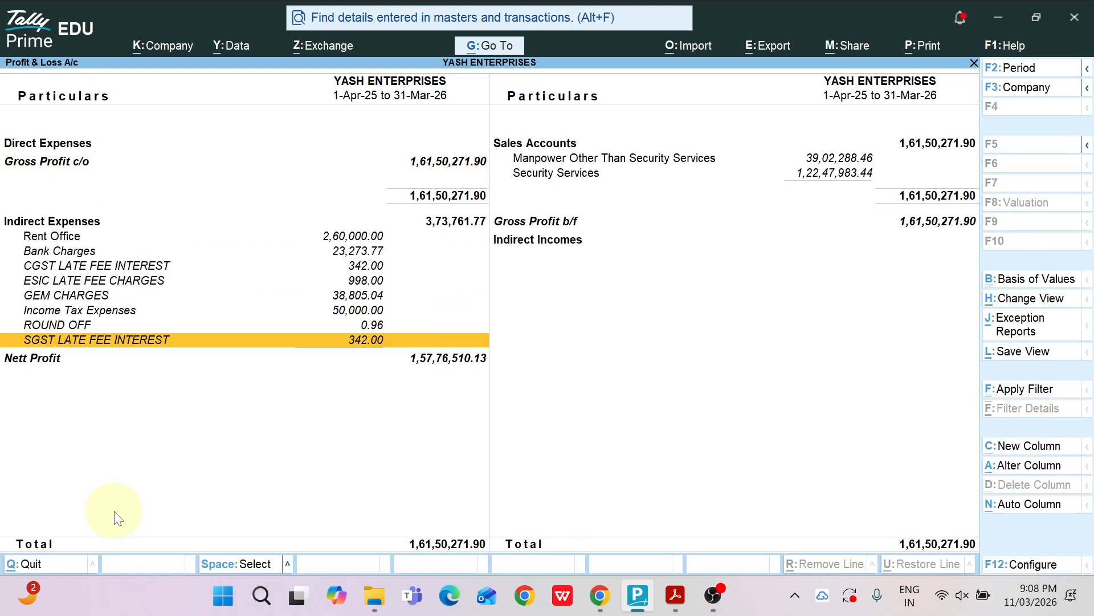
key("Up")
key("Up")
key("Up")
key("Down")
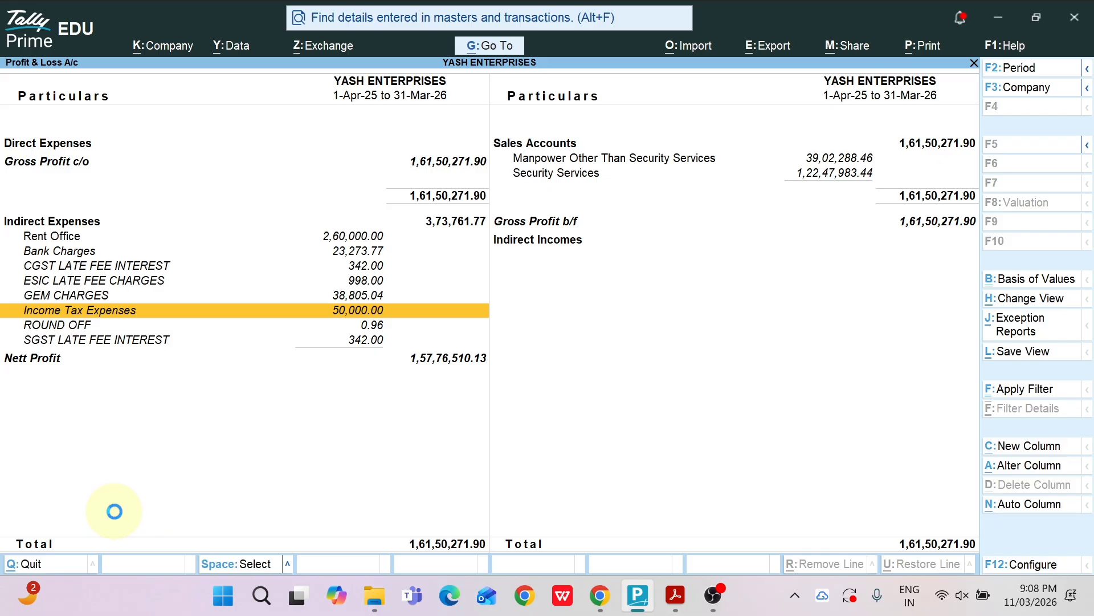
key("Return")
key("Escape")
key("Escape")
- Show the Balance Sheet in detailed form to check the Income Tax Provison line under Current Liabilities
key("b")
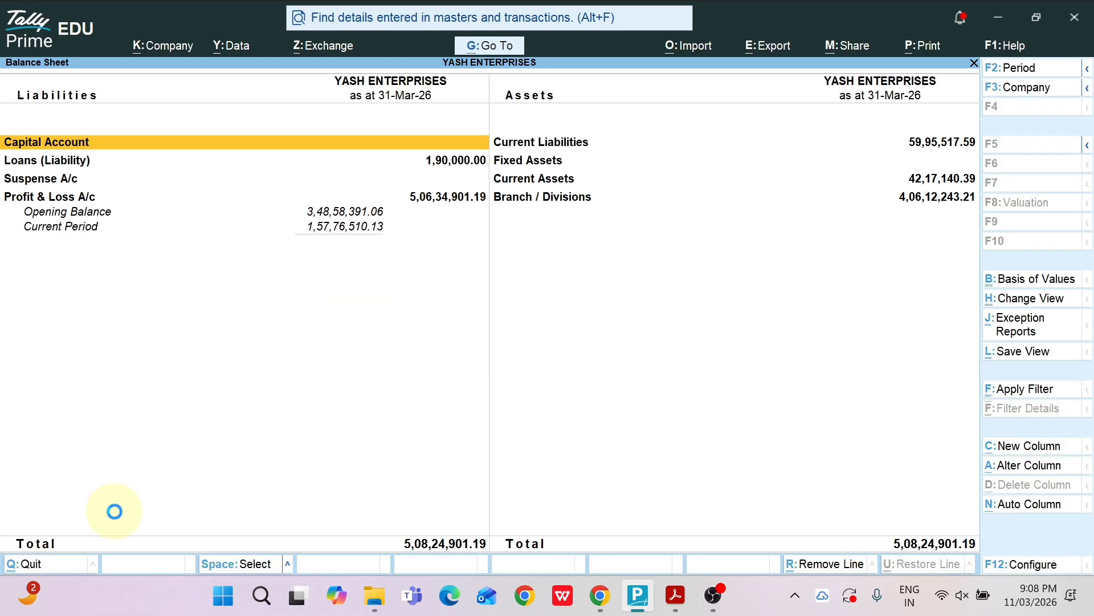
key("alt+F5")
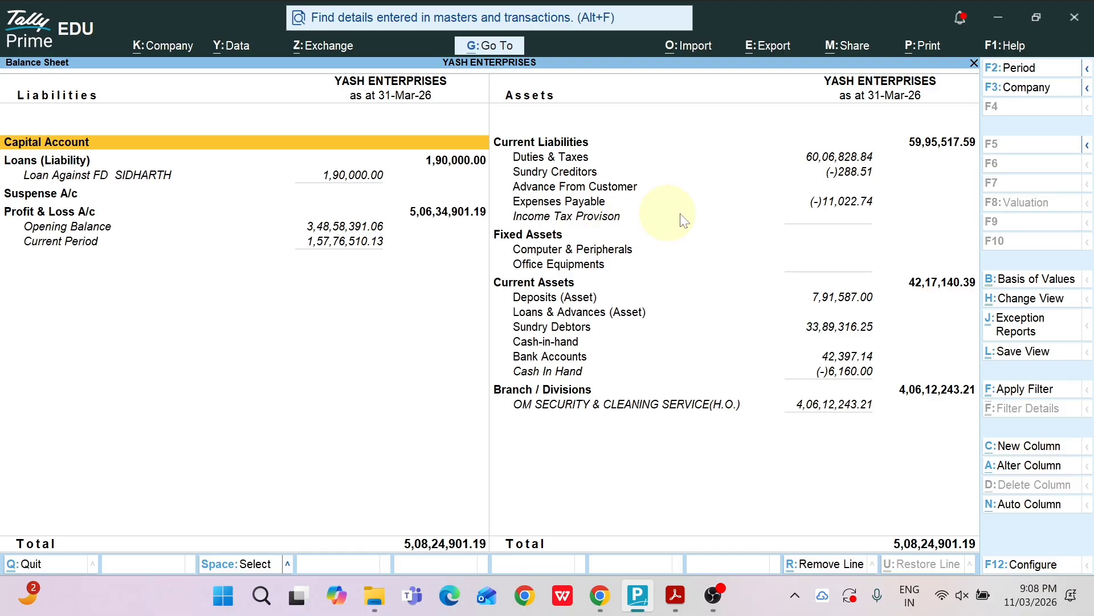